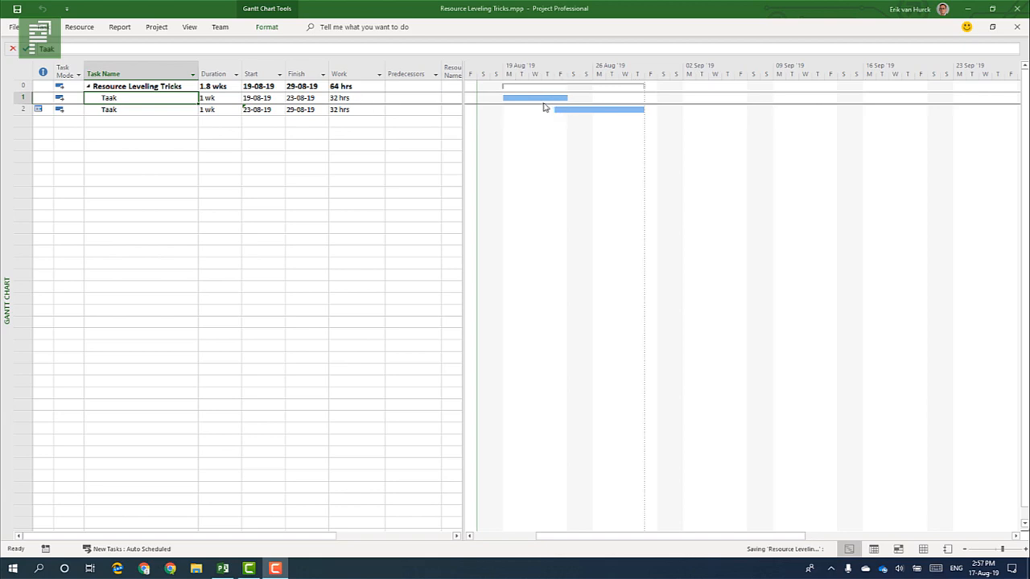
Assign the same named resource to both Taak tasks and widen the task table to fit the resource column.
{"action": "left_click_drag", "start_coordinate": [476, 107], "coordinate": [487, 106]}
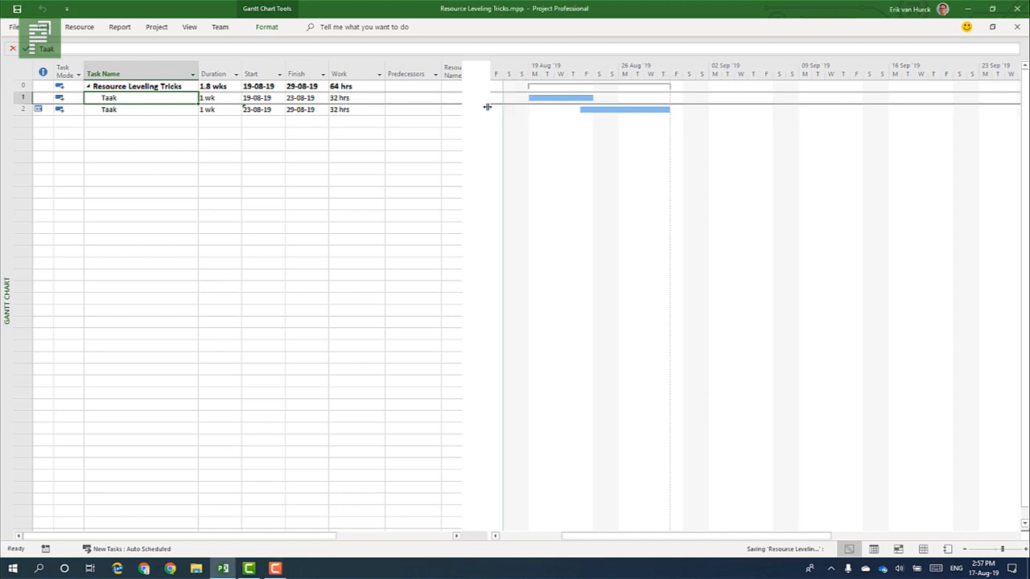
{"action": "left_click", "coordinate": [476, 97]}
{"action": "type", "text": "Erik"}
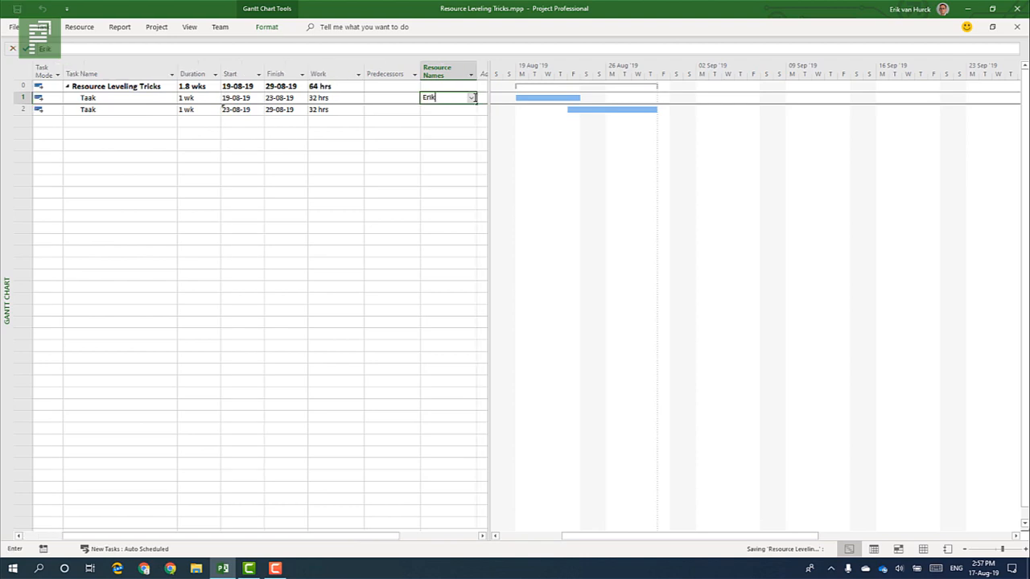
{"action": "key", "text": "Return"}
{"action": "type", "text": "Erik"}
{"action": "key", "text": "Return"}
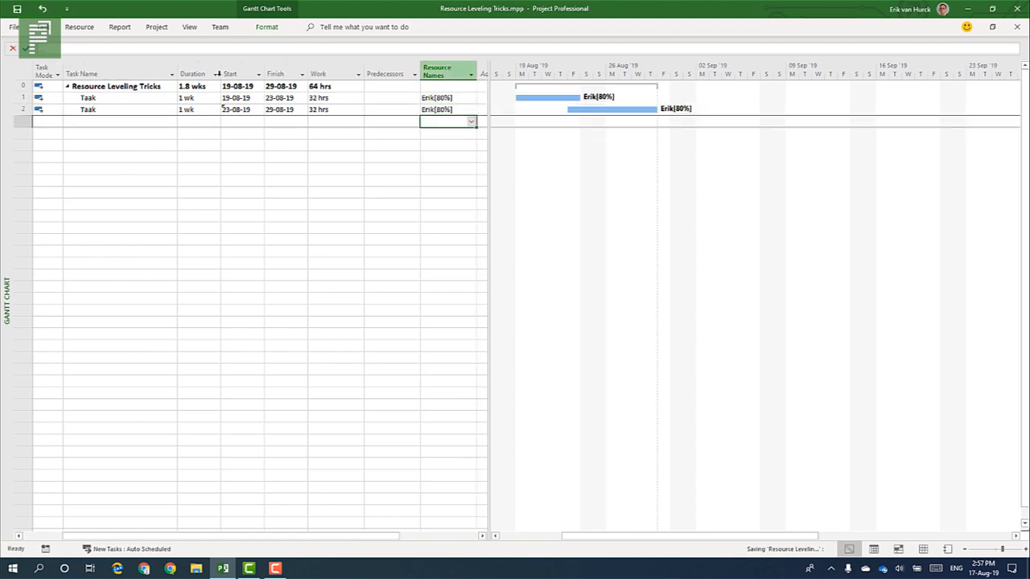
{"action": "left_click_drag", "start_coordinate": [227, 542], "coordinate": [186, 542]}
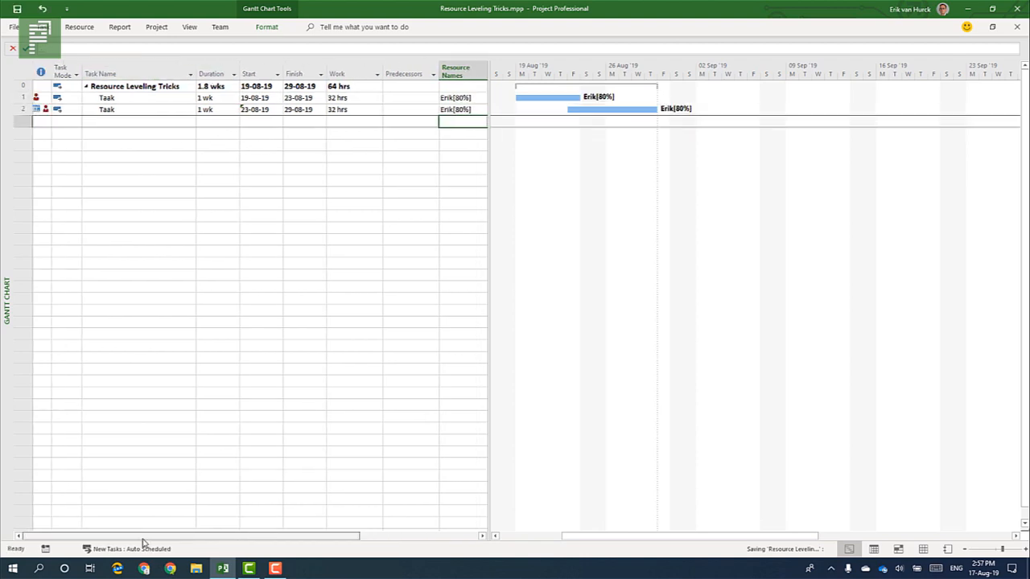
{"action": "double_click", "coordinate": [487, 212]}
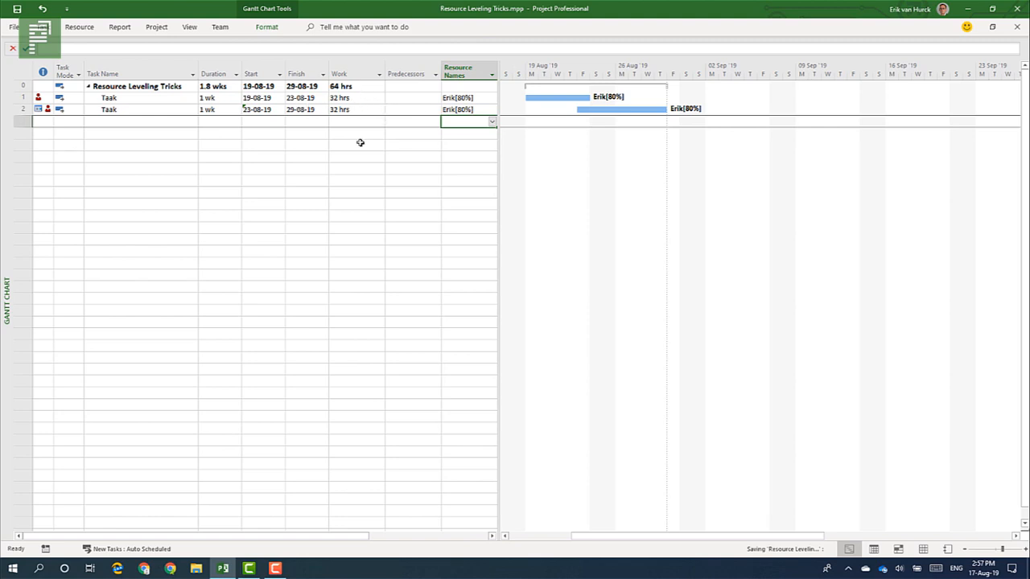
Set the resource leveling options to look for overallocations on a Week by Week basis.
{"action": "left_click", "coordinate": [79, 26]}
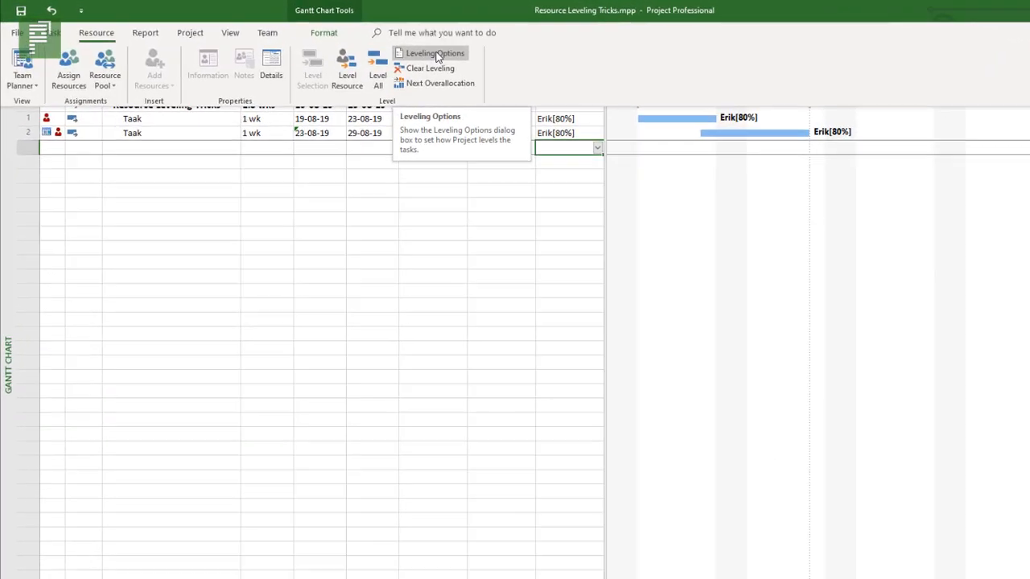
{"action": "left_click", "coordinate": [496, 65]}
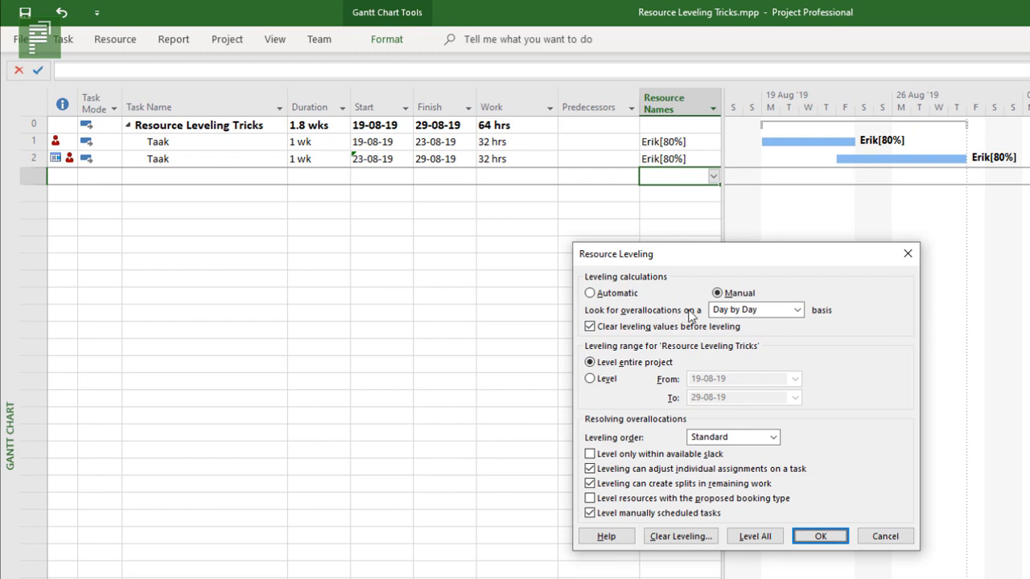
{"action": "left_click", "coordinate": [745, 311]}
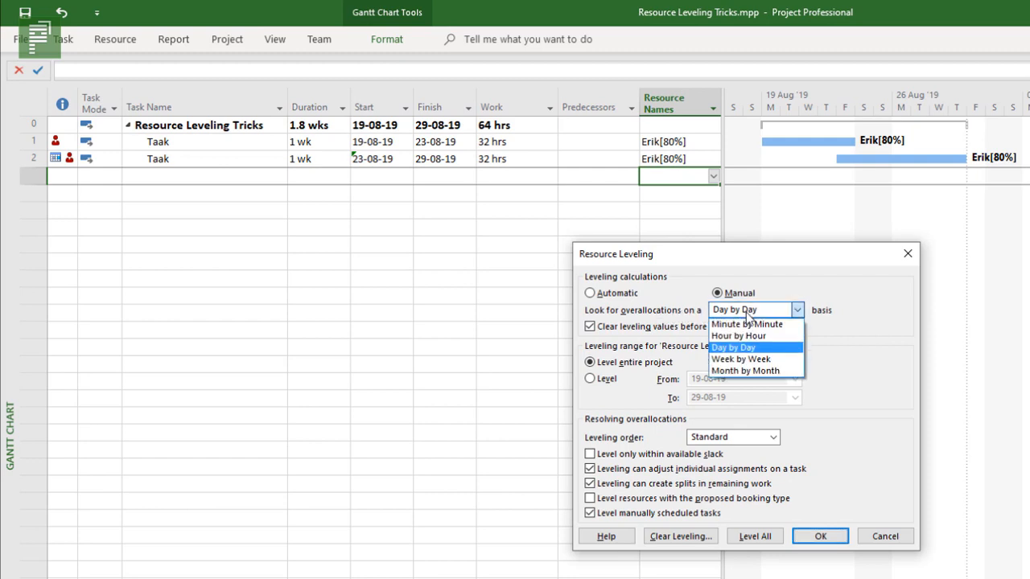
{"action": "left_click", "coordinate": [763, 364]}
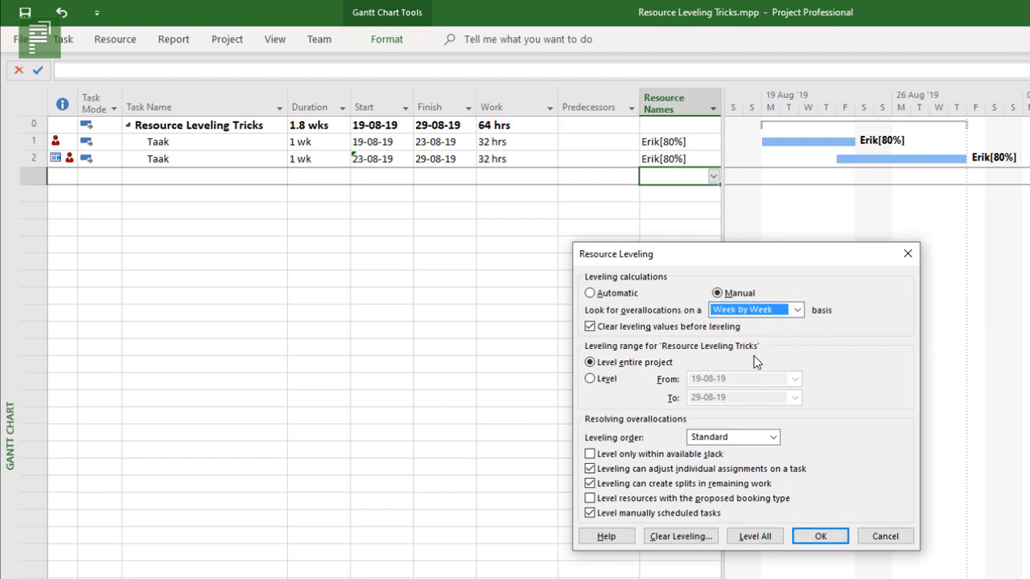
{"action": "left_click", "coordinate": [814, 537]}
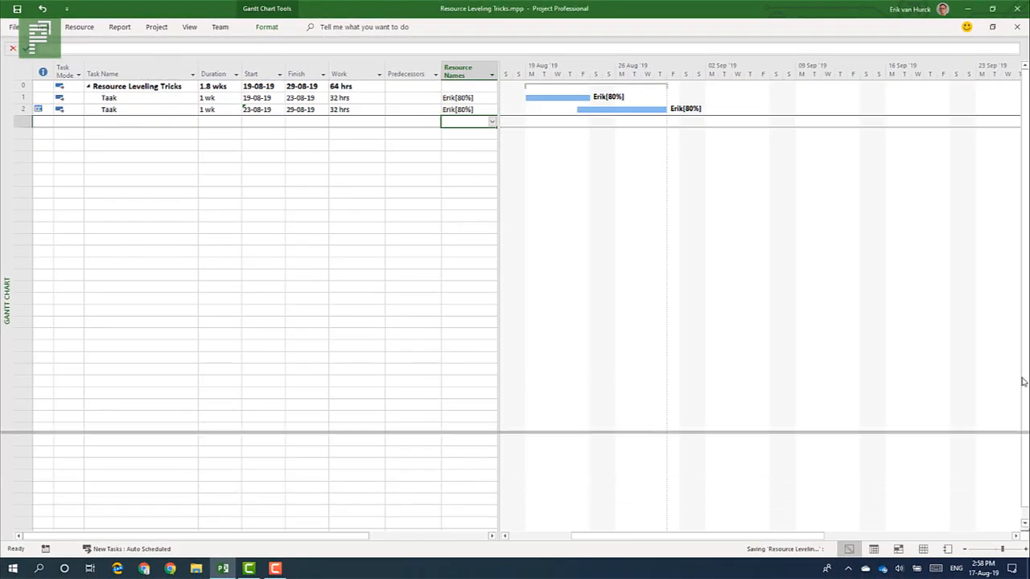
Show the Resource Graph below the Gantt chart for the resource assigned to the first task.
{"action": "left_click_drag", "start_coordinate": [1023, 382], "coordinate": [1000, 305]}
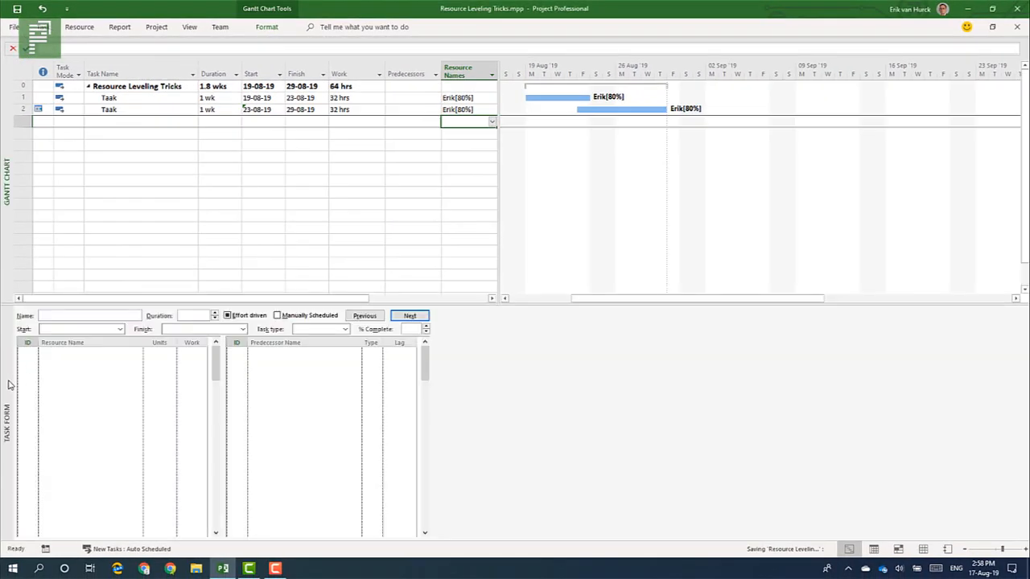
{"action": "right_click", "coordinate": [13, 382]}
{"action": "left_click", "coordinate": [45, 307]}
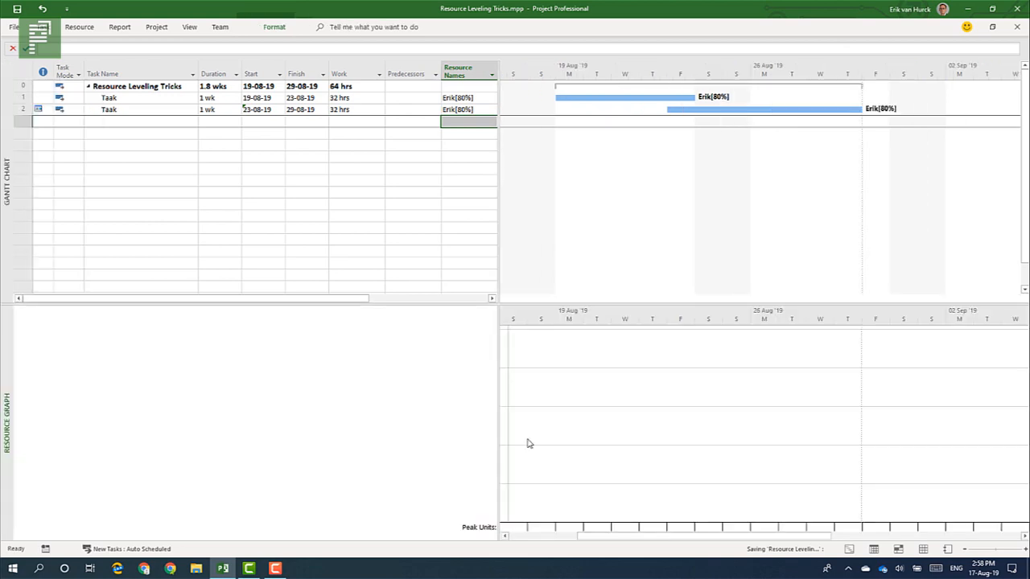
{"action": "left_click", "coordinate": [443, 98]}
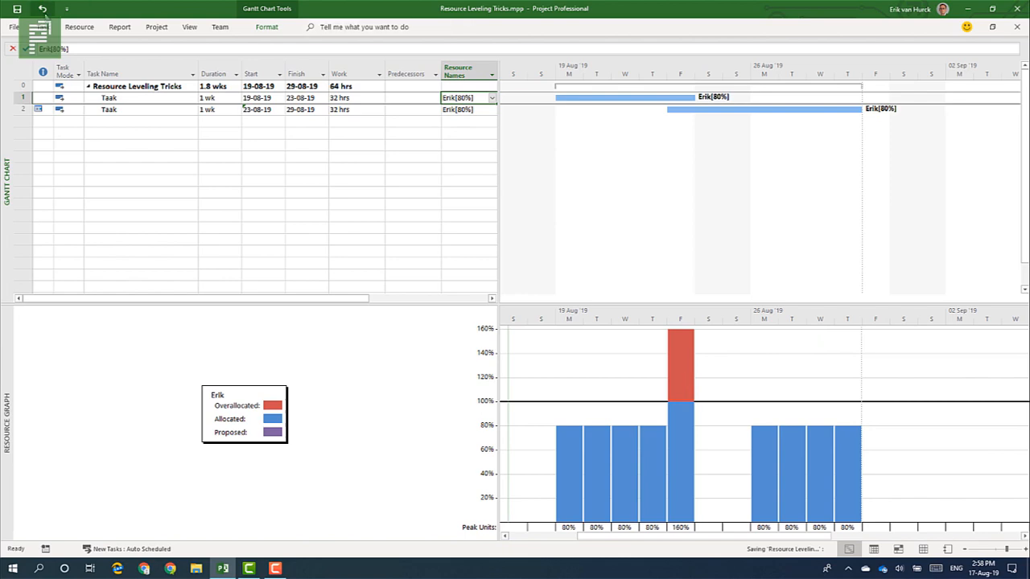
Set the resource leveling options to look for overallocations on a Day by Day basis.
{"action": "left_click", "coordinate": [86, 31]}
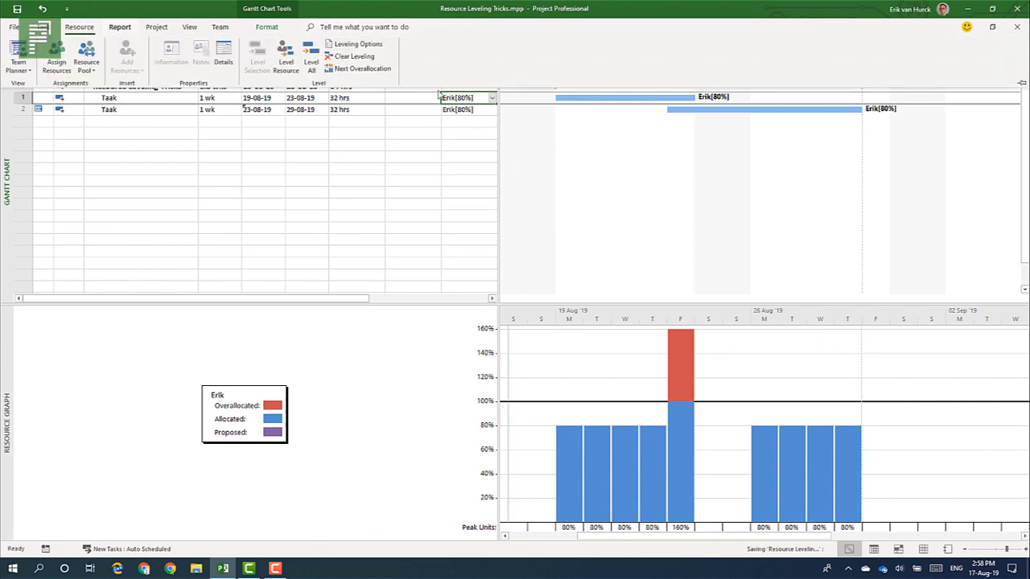
{"action": "left_click", "coordinate": [354, 43]}
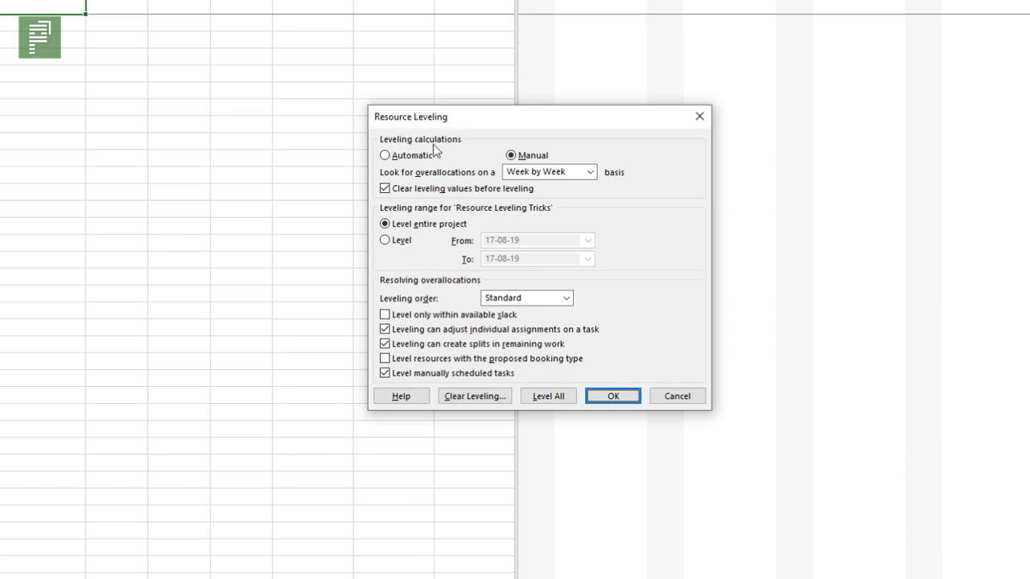
{"action": "left_click", "coordinate": [544, 173]}
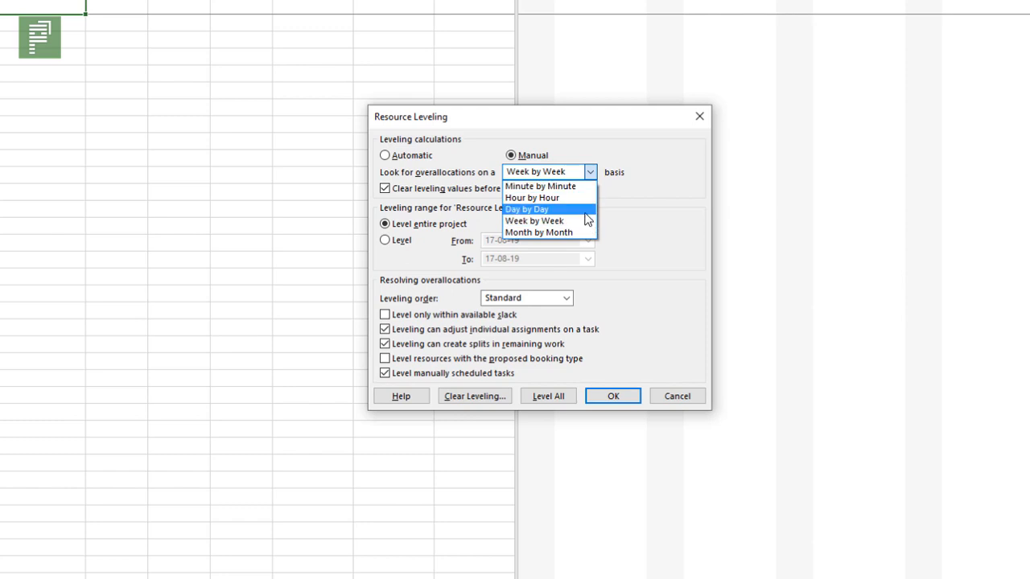
{"action": "left_click", "coordinate": [583, 211]}
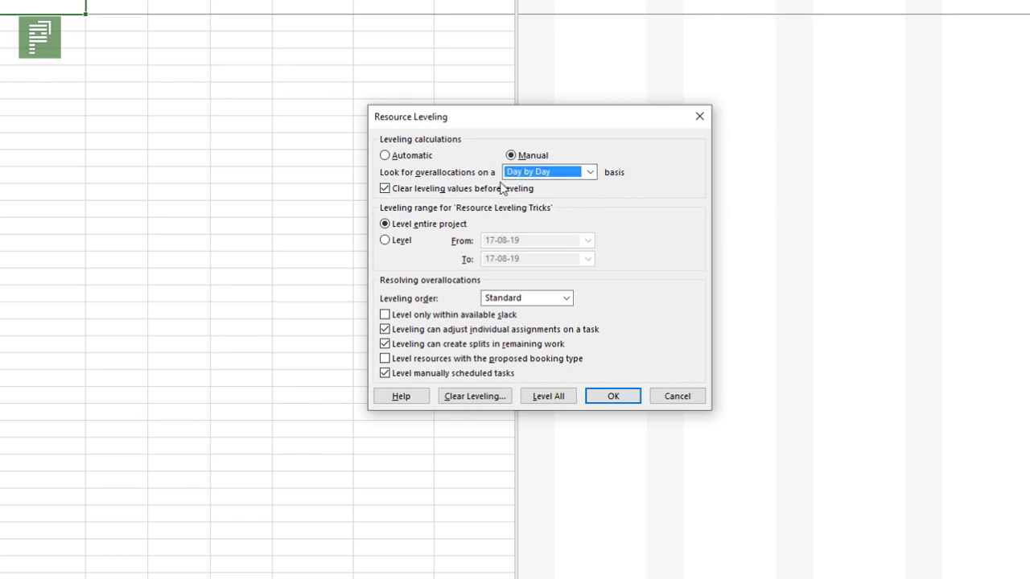
{"action": "left_click", "coordinate": [551, 174]}
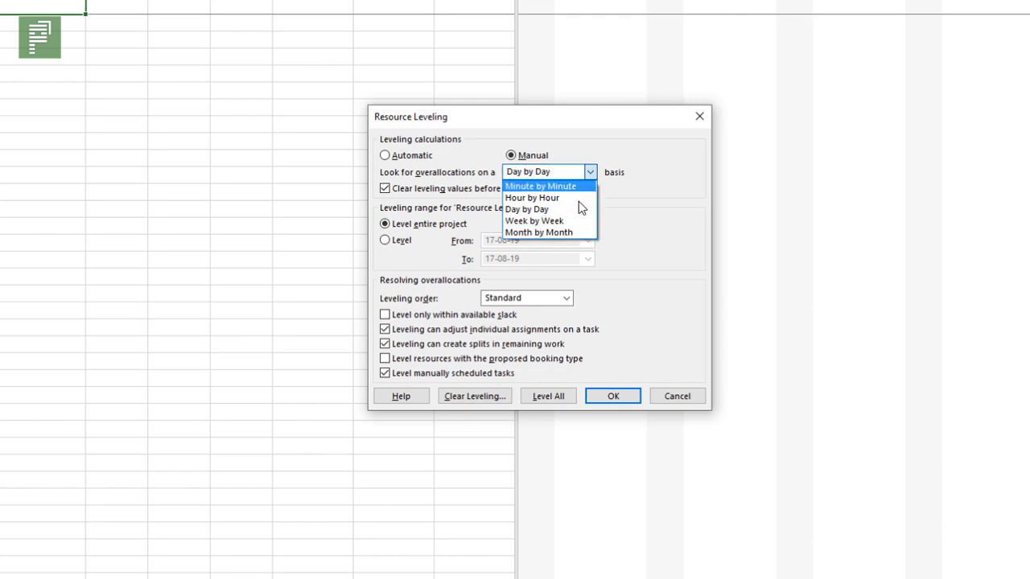
{"action": "left_click", "coordinate": [576, 211]}
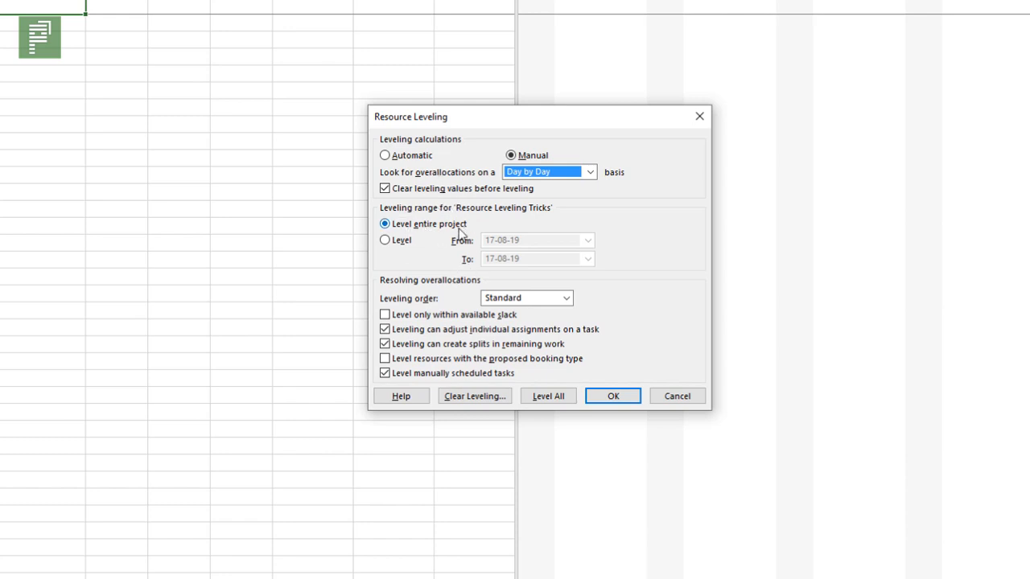
Try a leveling date range ending on 31-08-19, and switch back to leveling the entire project.
{"action": "left_click", "coordinate": [384, 240]}
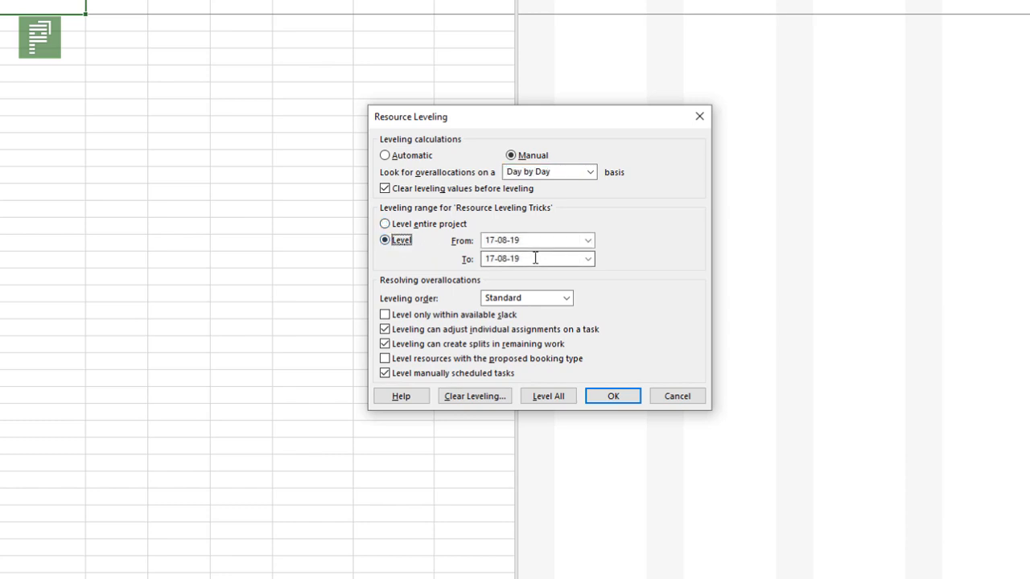
{"action": "left_click", "coordinate": [573, 258]}
{"action": "left_click", "coordinate": [587, 259]}
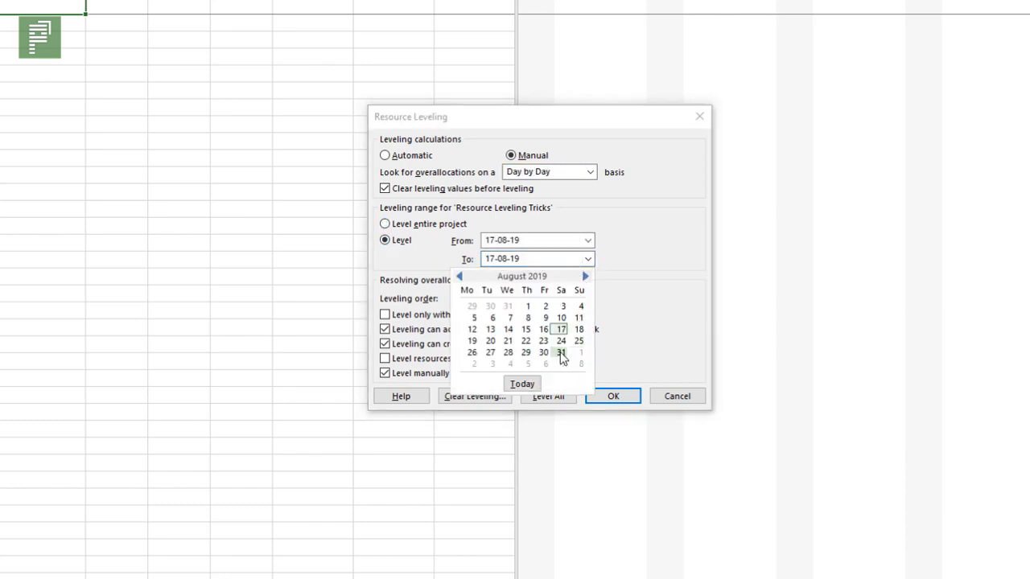
{"action": "left_click", "coordinate": [565, 355]}
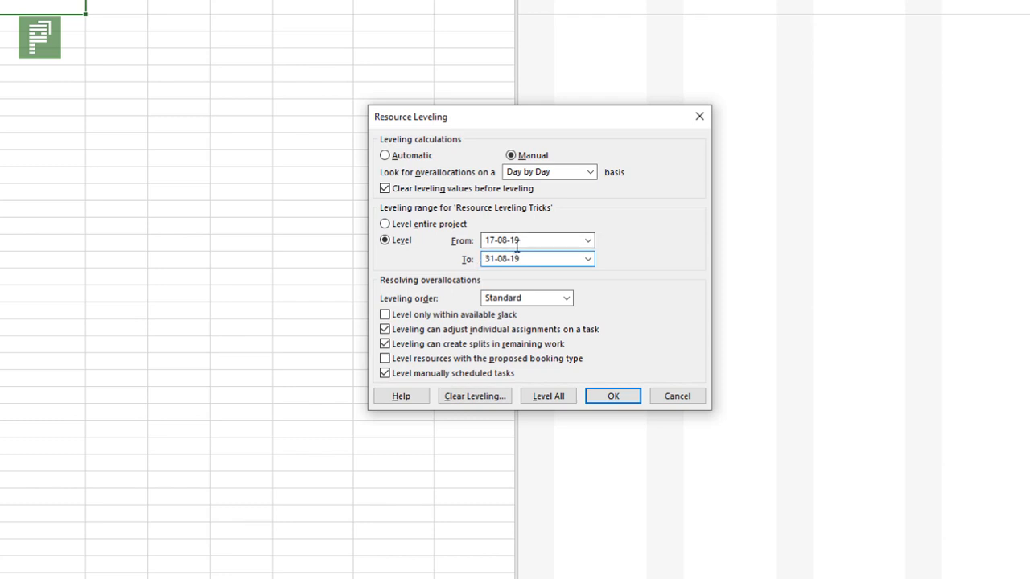
{"action": "left_click", "coordinate": [453, 228]}
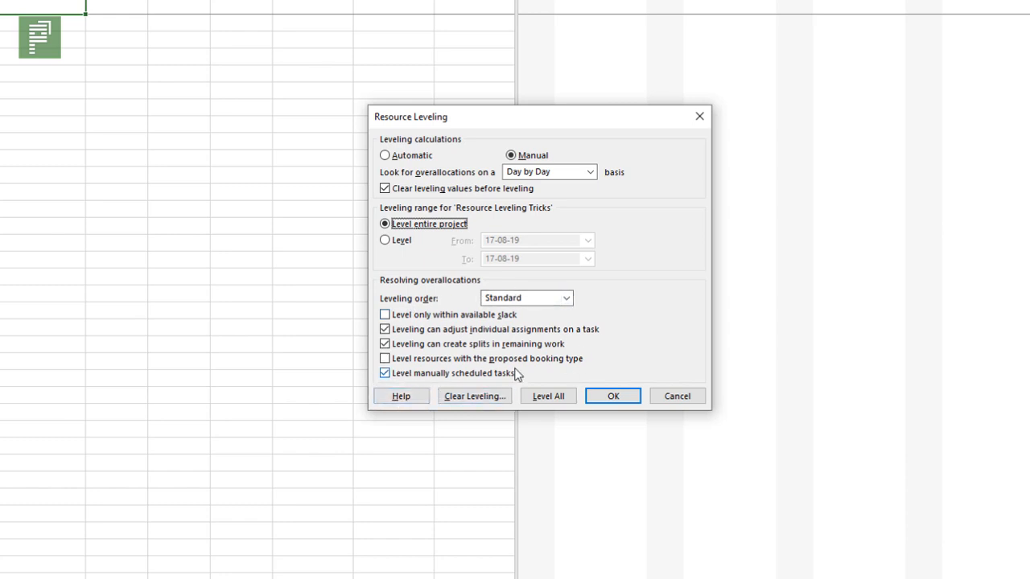
Set the leveling order to Priority, Standard and level all tasks in the project.
{"action": "left_click", "coordinate": [547, 298]}
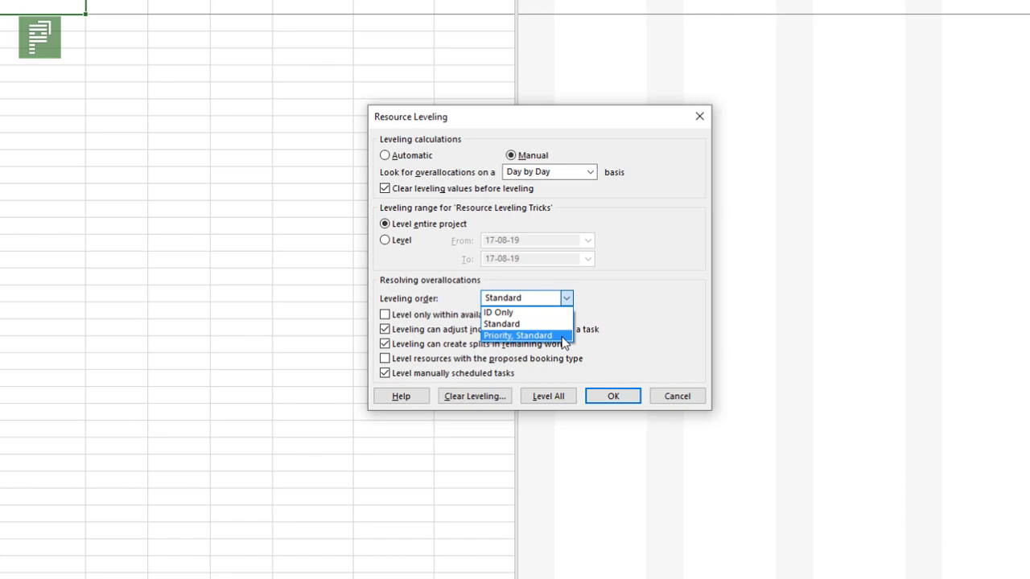
{"action": "left_click", "coordinate": [568, 298]}
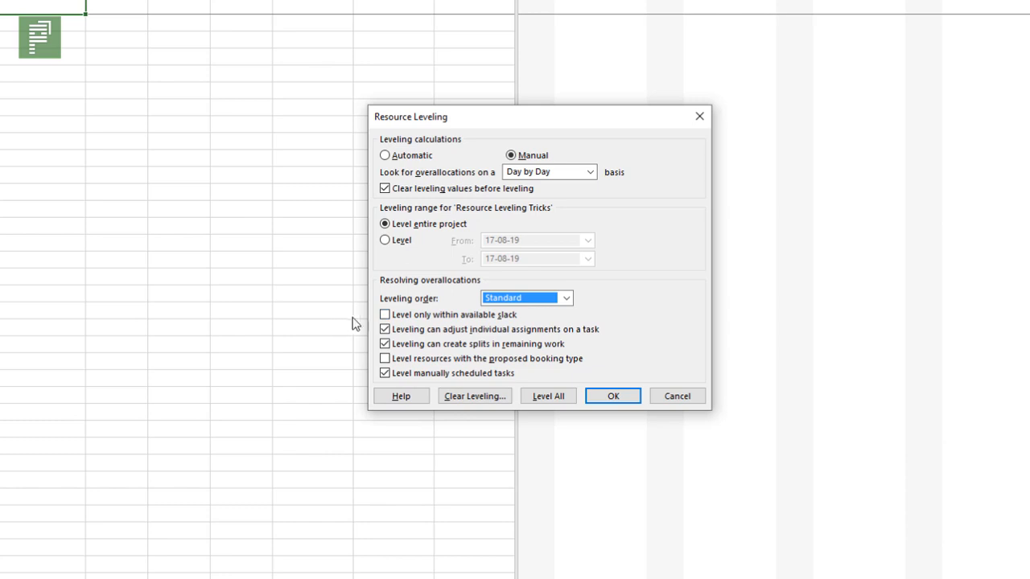
{"action": "left_click", "coordinate": [567, 298]}
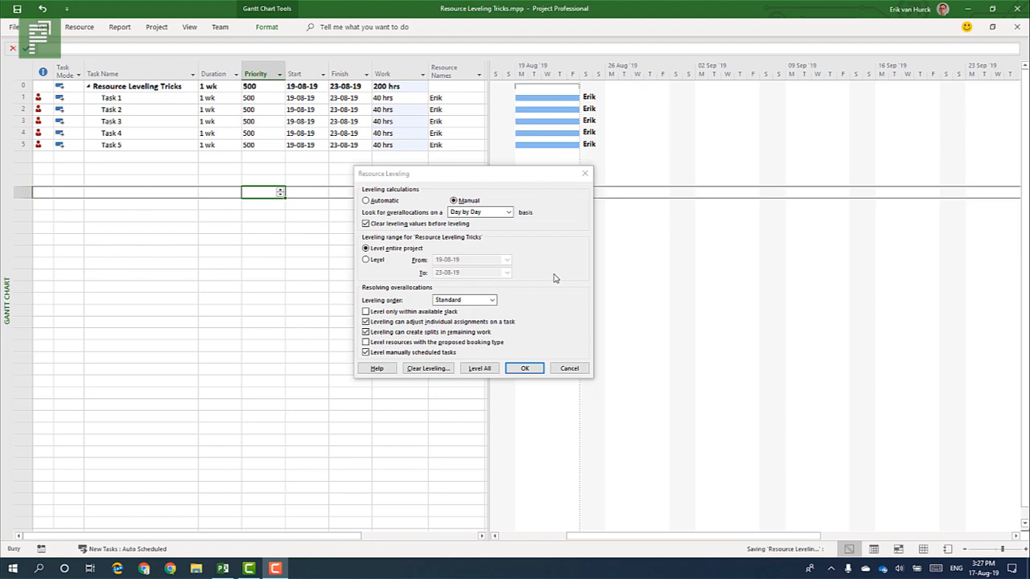
{"action": "left_click", "coordinate": [473, 180]}
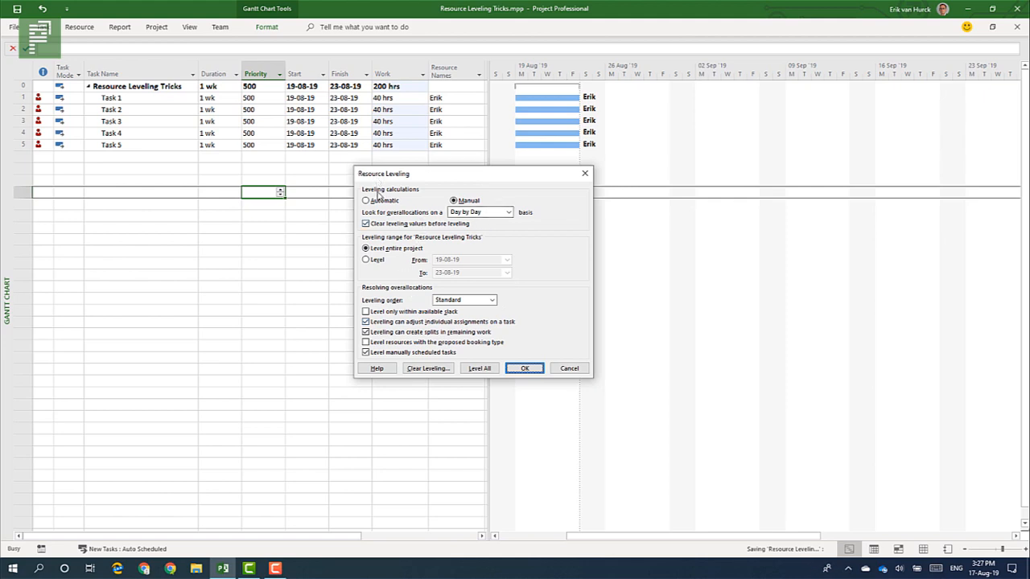
{"action": "left_click", "coordinate": [469, 302]}
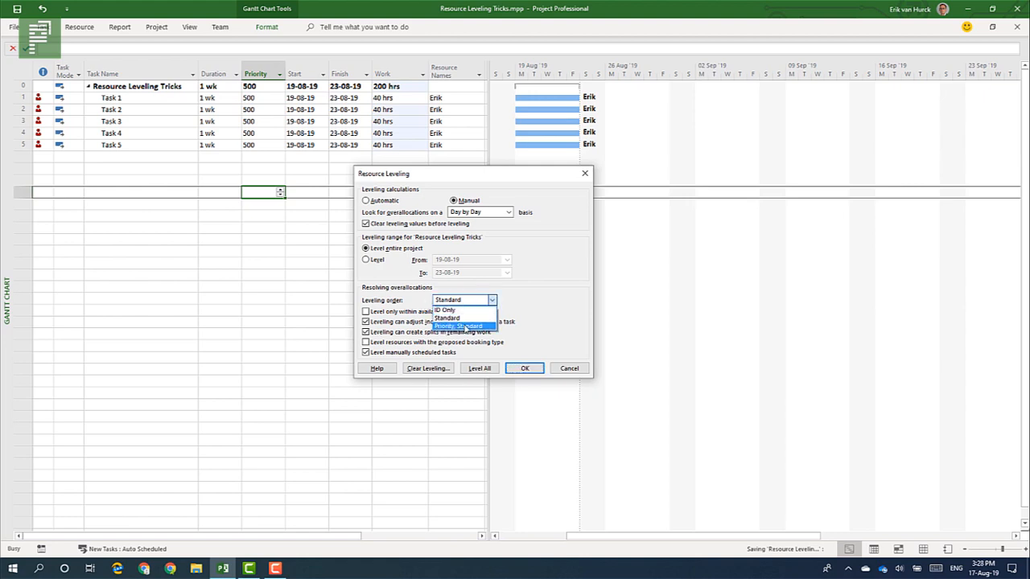
{"action": "left_click", "coordinate": [463, 326]}
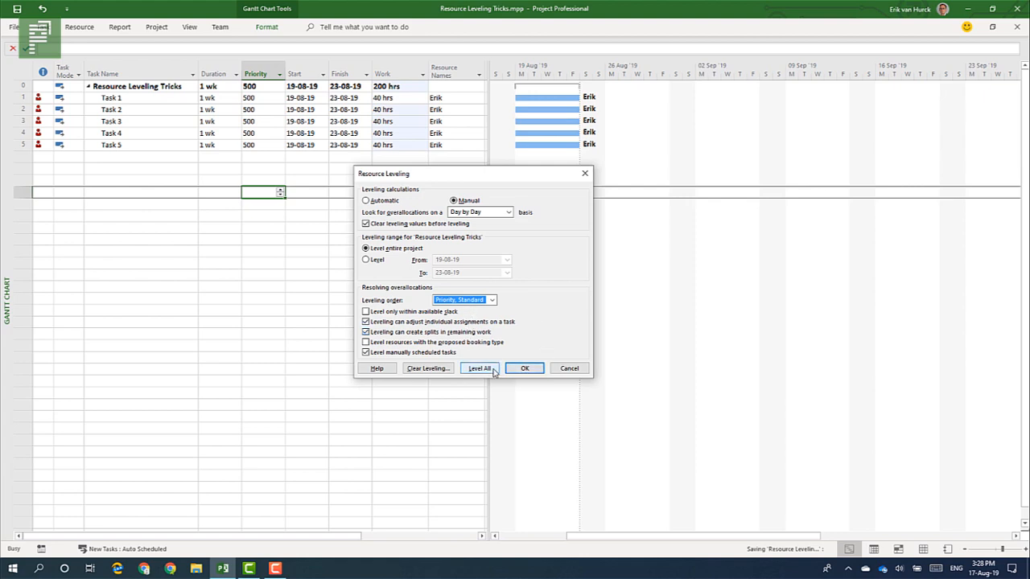
{"action": "left_click", "coordinate": [493, 369]}
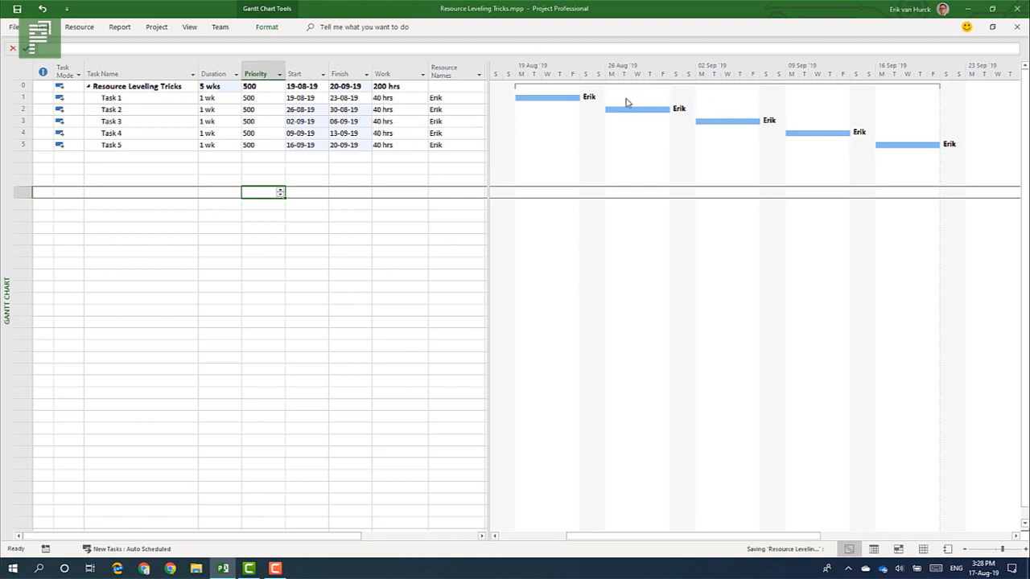
Clear the leveling for the entire project.
{"action": "left_click", "coordinate": [96, 28]}
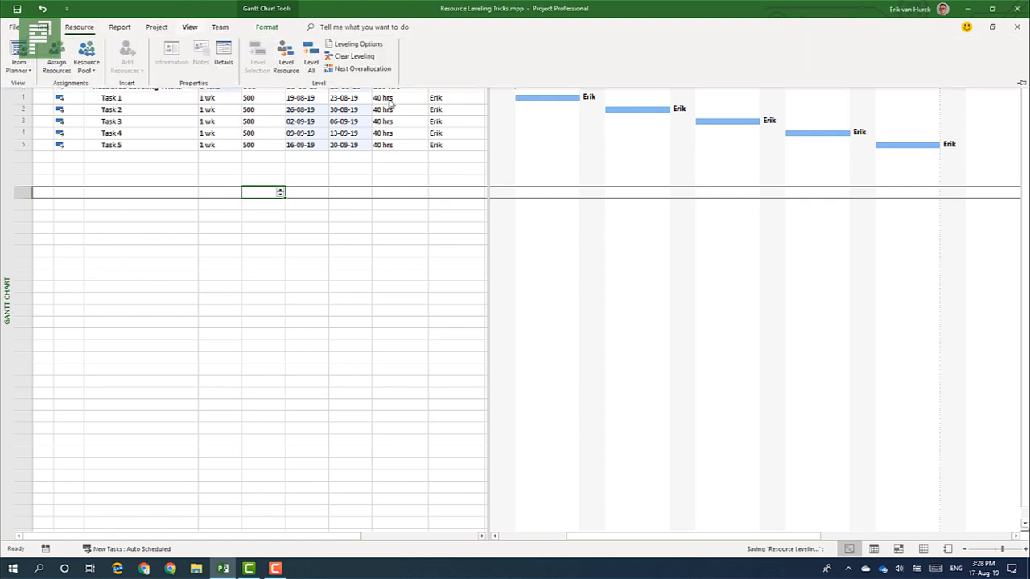
{"action": "left_click", "coordinate": [354, 55]}
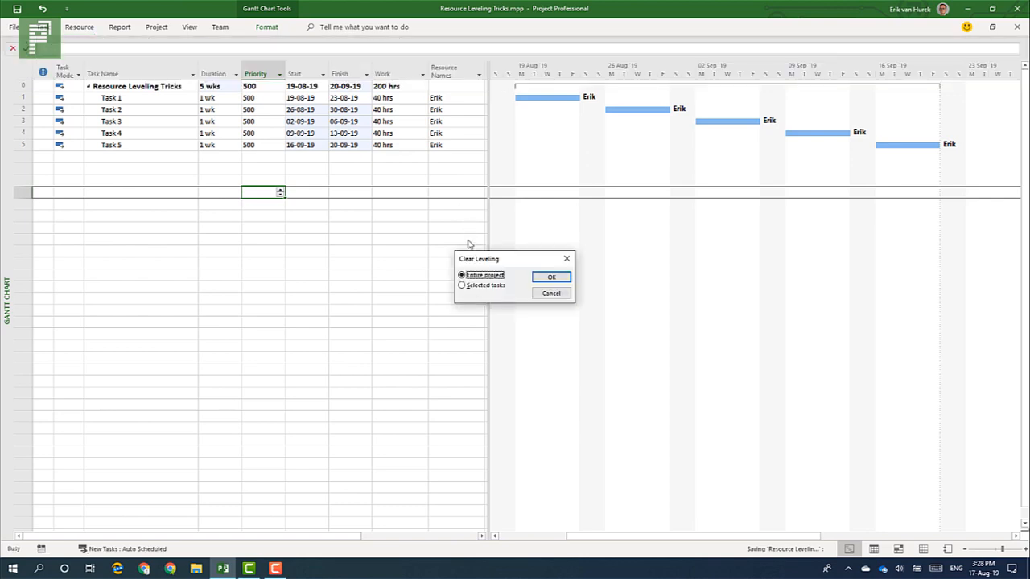
{"action": "left_click", "coordinate": [551, 277]}
Insert a Priority column between the Duration and Start columns of the task table.
{"action": "left_click", "coordinate": [273, 110]}
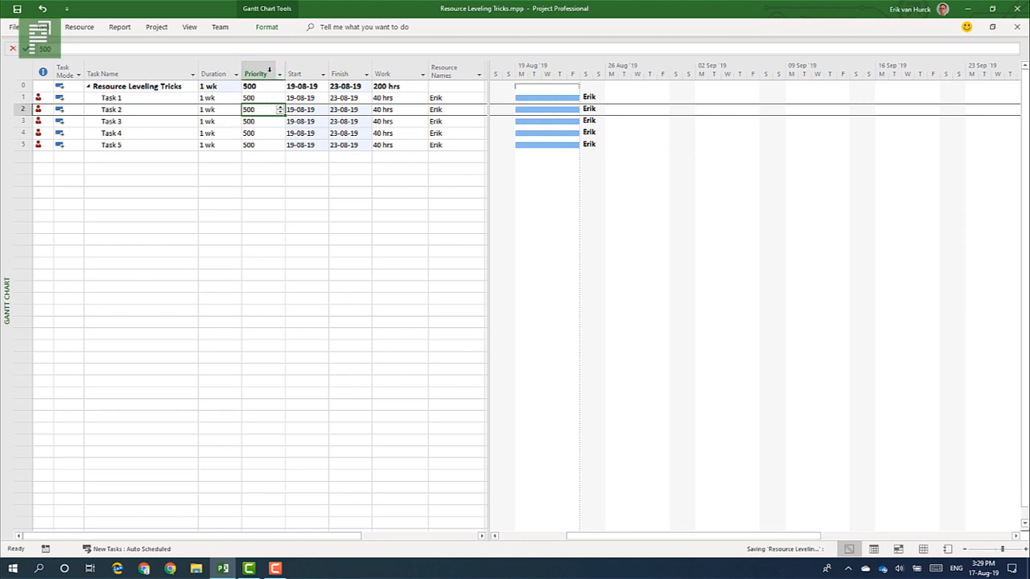
{"action": "right_click", "coordinate": [266, 73]}
{"action": "left_click", "coordinate": [294, 146]}
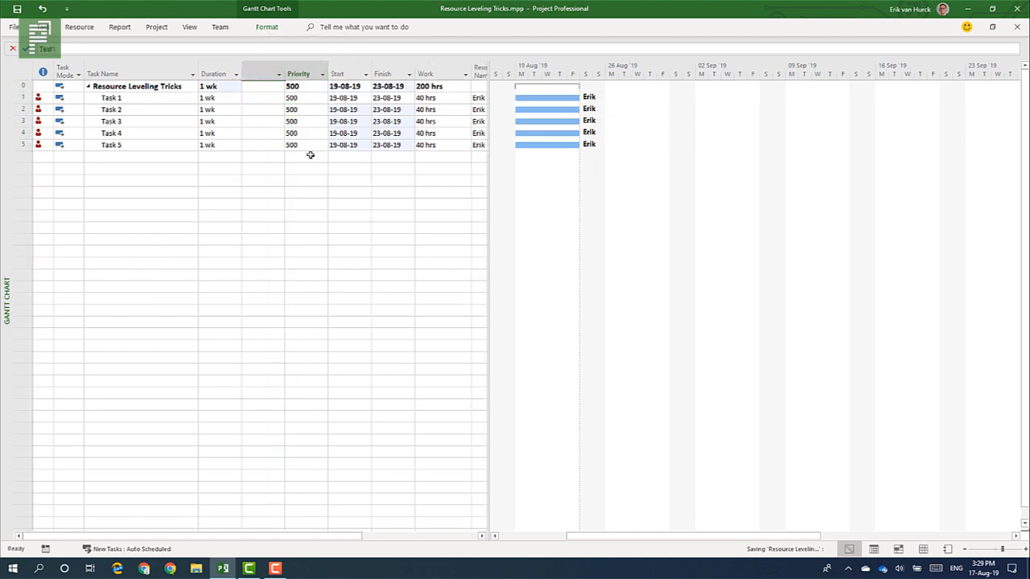
{"action": "type", "text": "priority"}
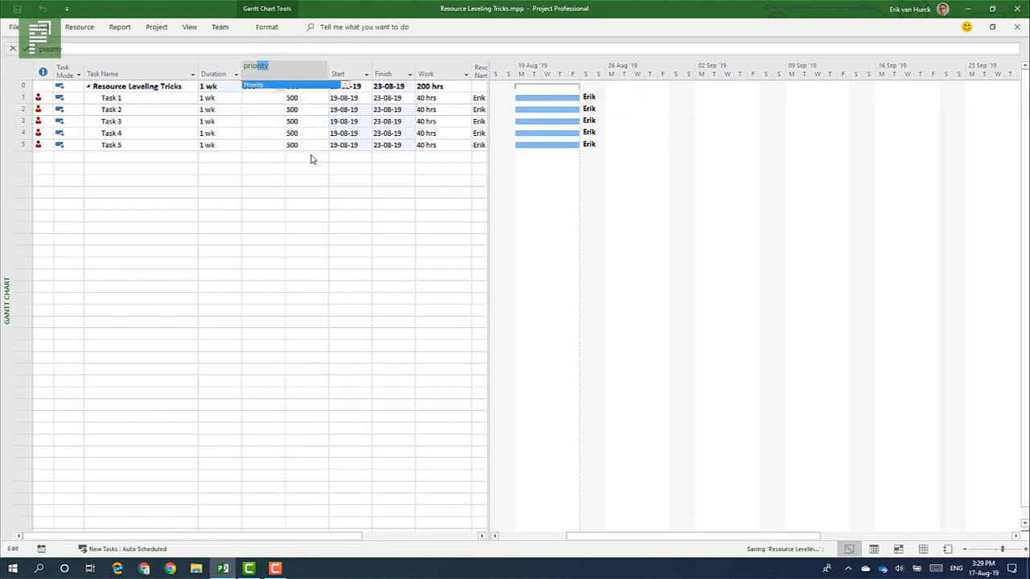
{"action": "key", "text": "Return"}
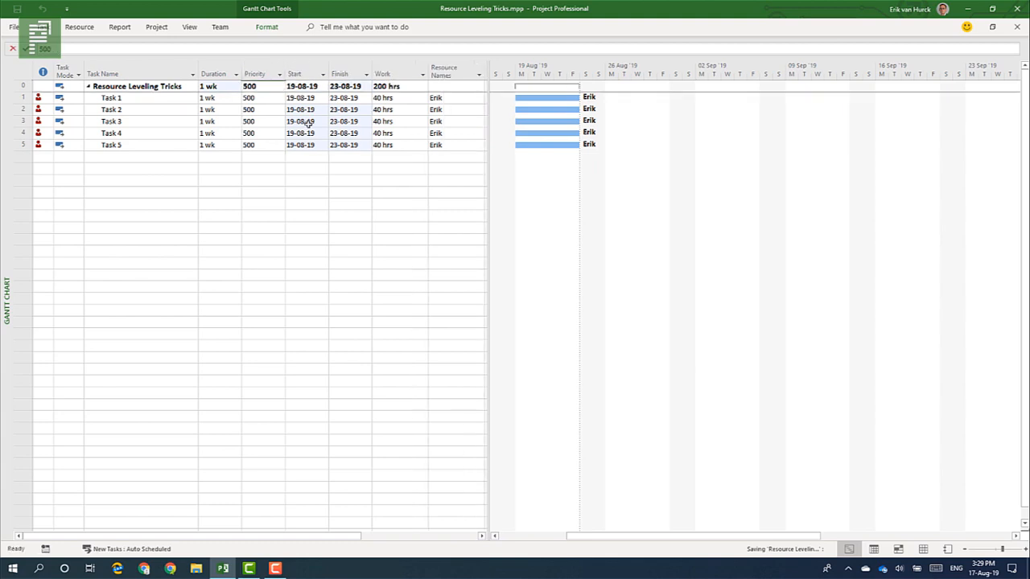
Set the priority of Task 3 to 1000 and the priority of Task 2 to 200.
{"action": "left_click", "coordinate": [252, 98]}
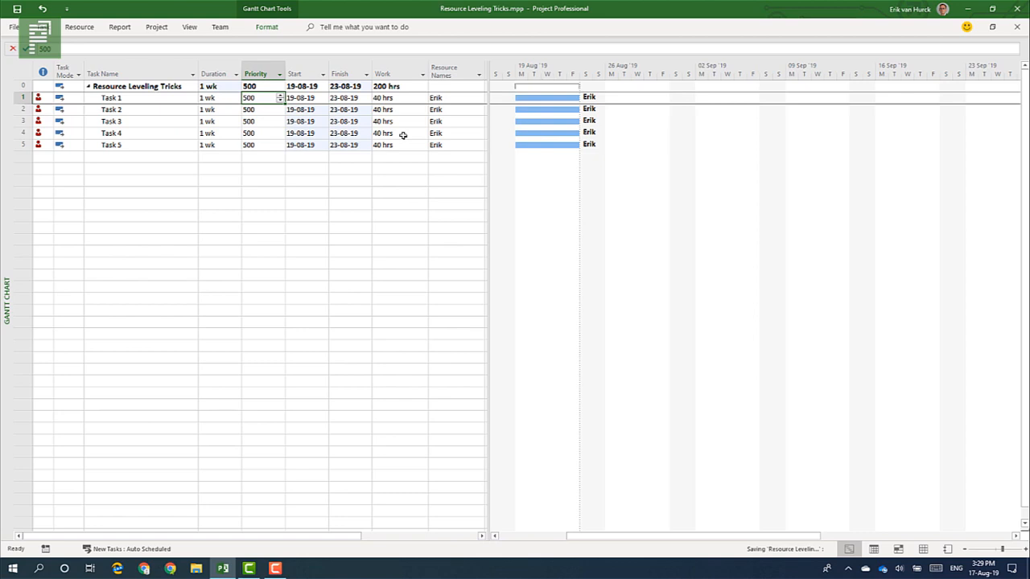
{"action": "left_click", "coordinate": [259, 122]}
{"action": "type", "text": "1000"}
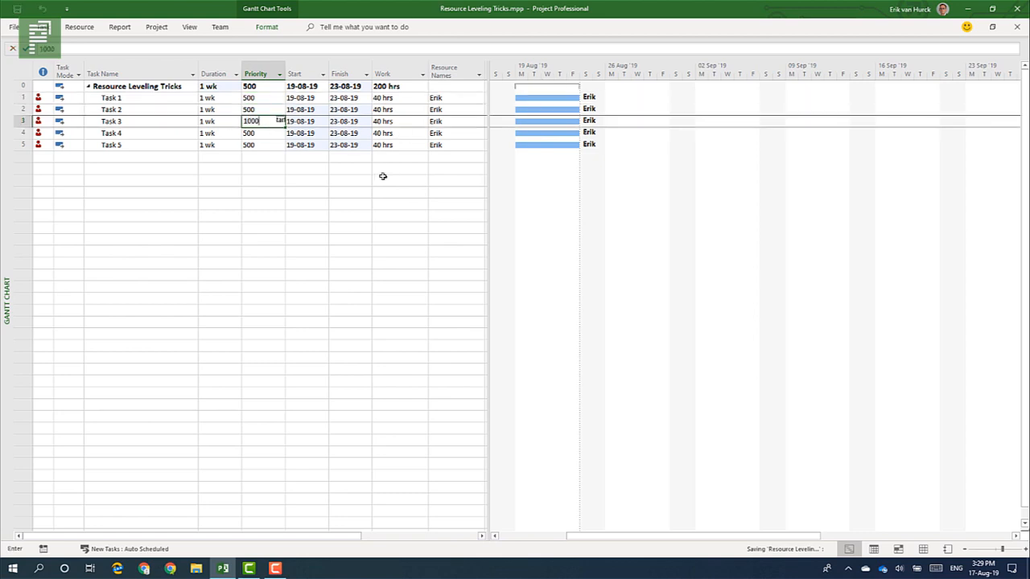
{"action": "key", "text": "Return"}
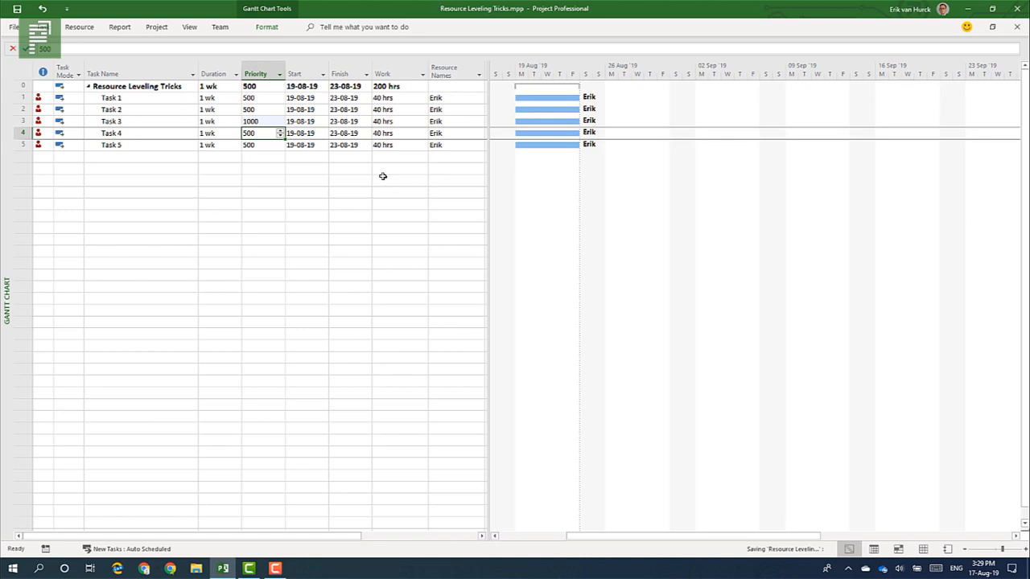
{"action": "left_click", "coordinate": [280, 100]}
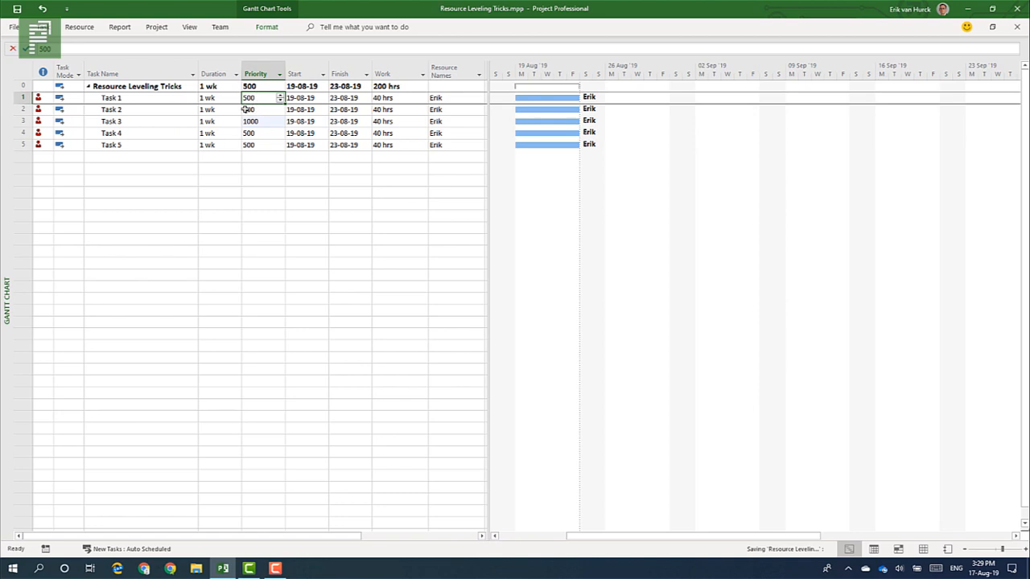
{"action": "key", "text": "Return"}
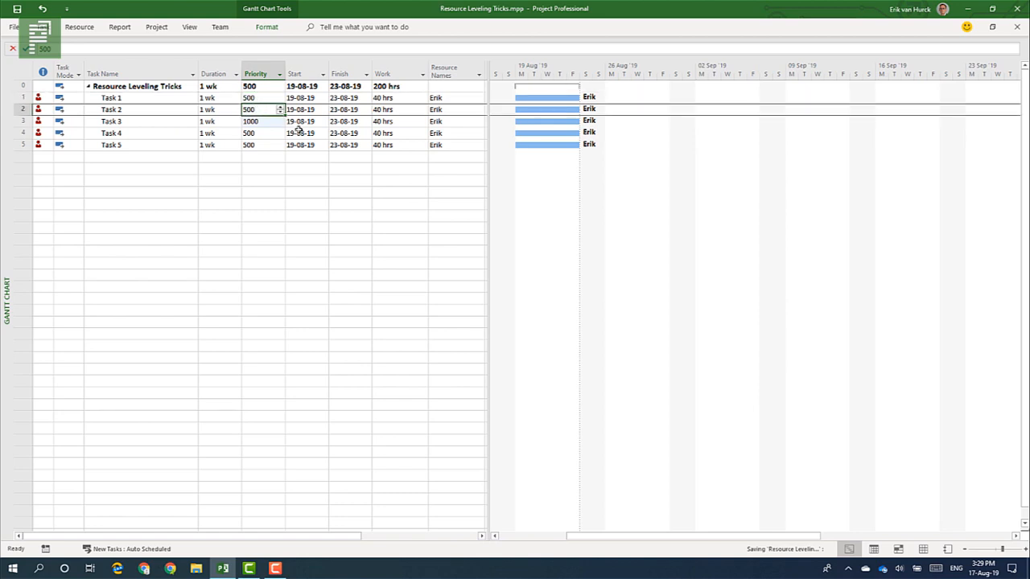
{"action": "type", "text": "200"}
{"action": "key", "text": "Return"}
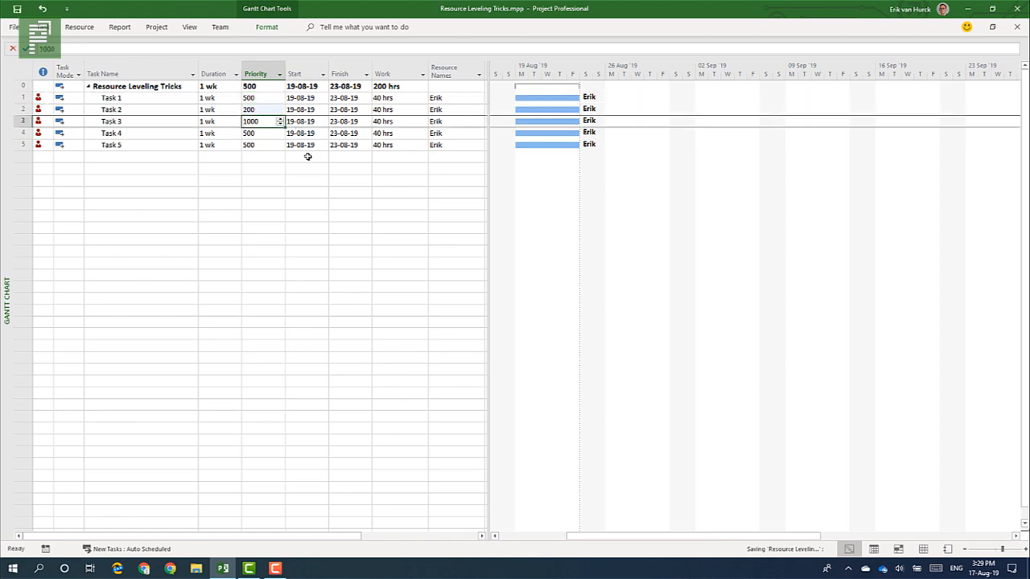
Set the priority of Task 4 to 700 and the priority of Task 5 to 900.
{"action": "left_click", "coordinate": [279, 134]}
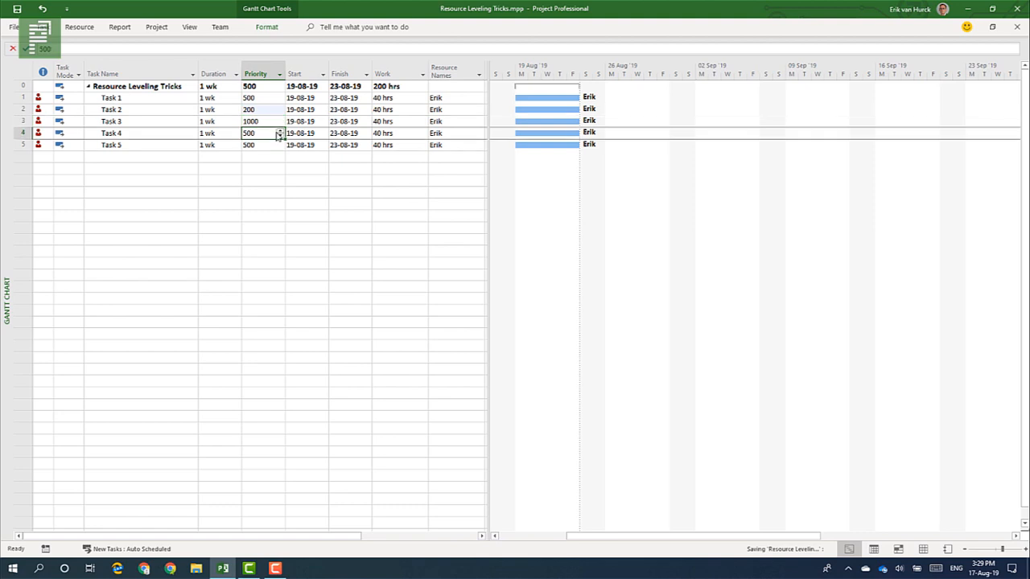
{"action": "type", "text": "700"}
{"action": "key", "text": "Return"}
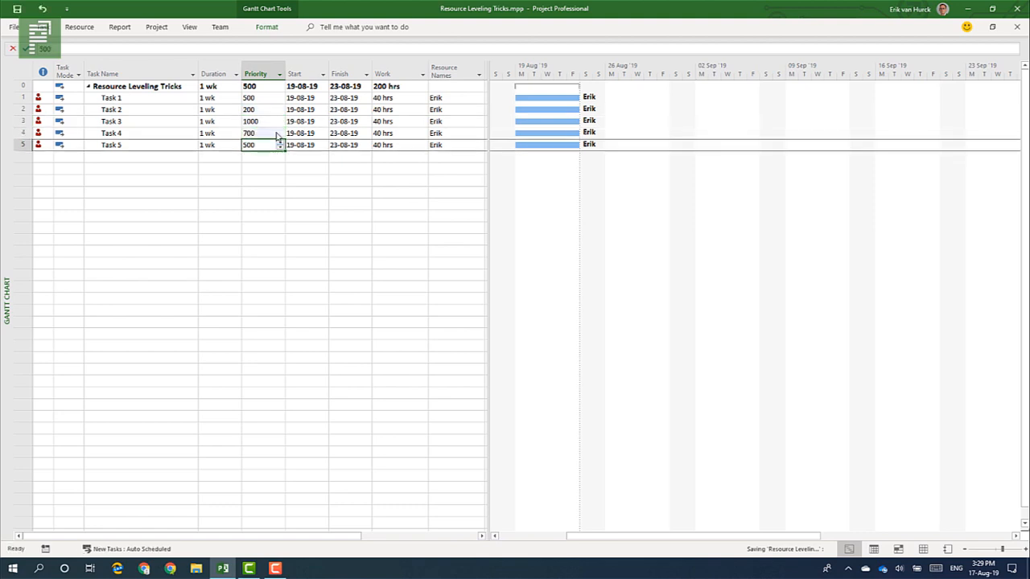
{"action": "type", "text": "500"}
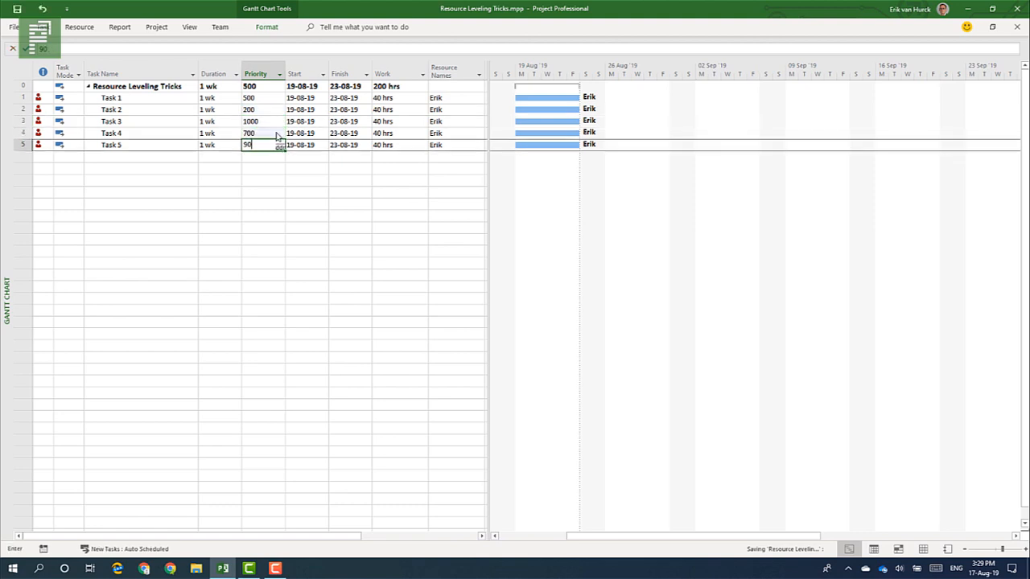
{"action": "type", "text": "900"}
{"action": "left_click", "coordinate": [288, 165]}
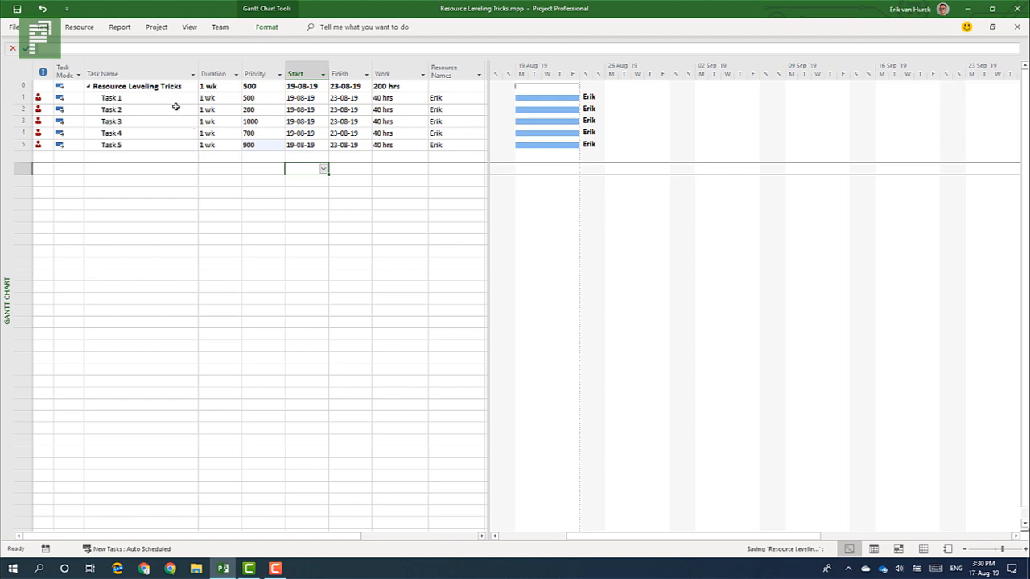
Level all tasks in the project with the leveling order kept at Priority, Standard.
{"action": "left_click", "coordinate": [79, 26]}
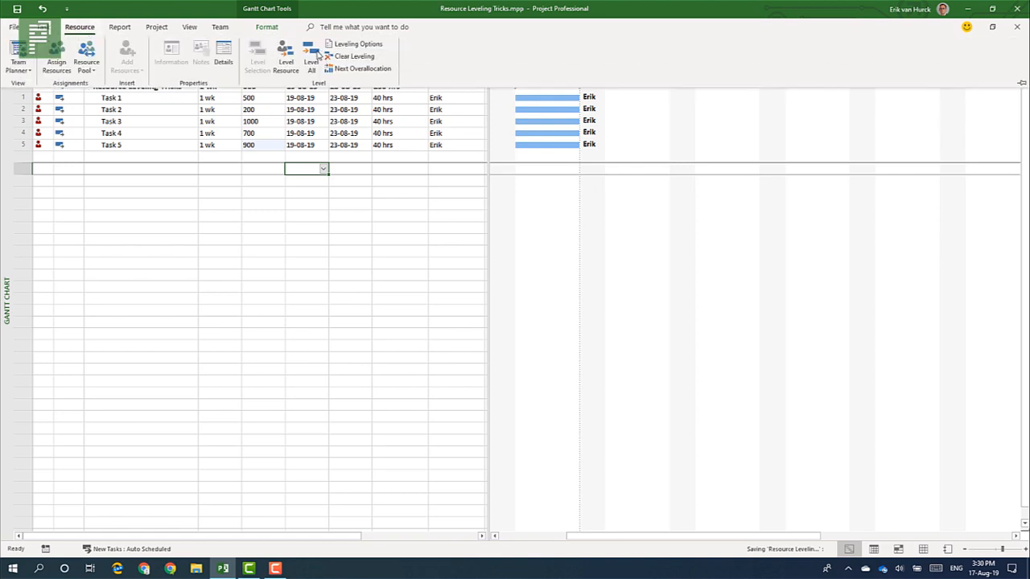
{"action": "left_click", "coordinate": [360, 45]}
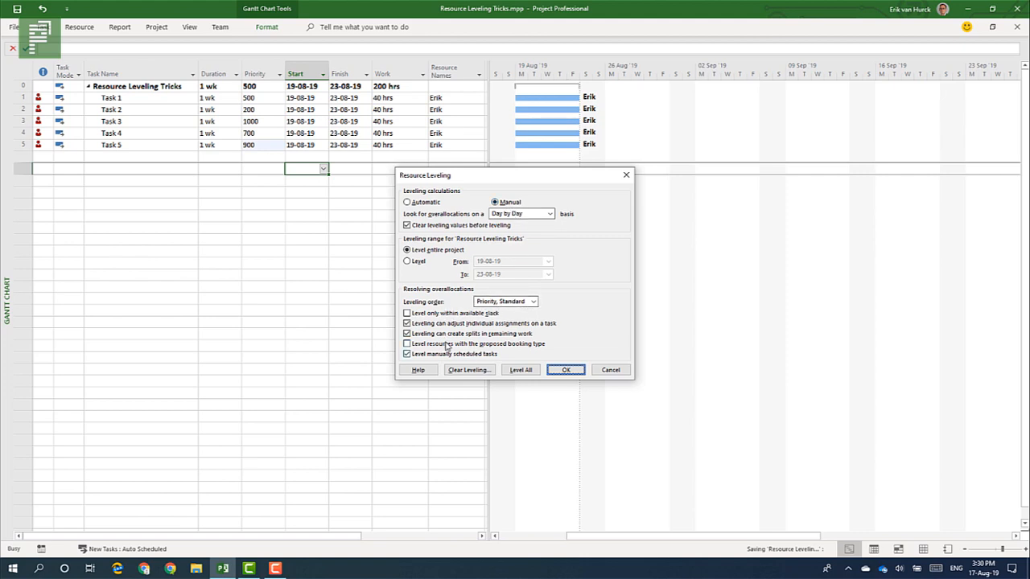
{"action": "left_click", "coordinate": [528, 373]}
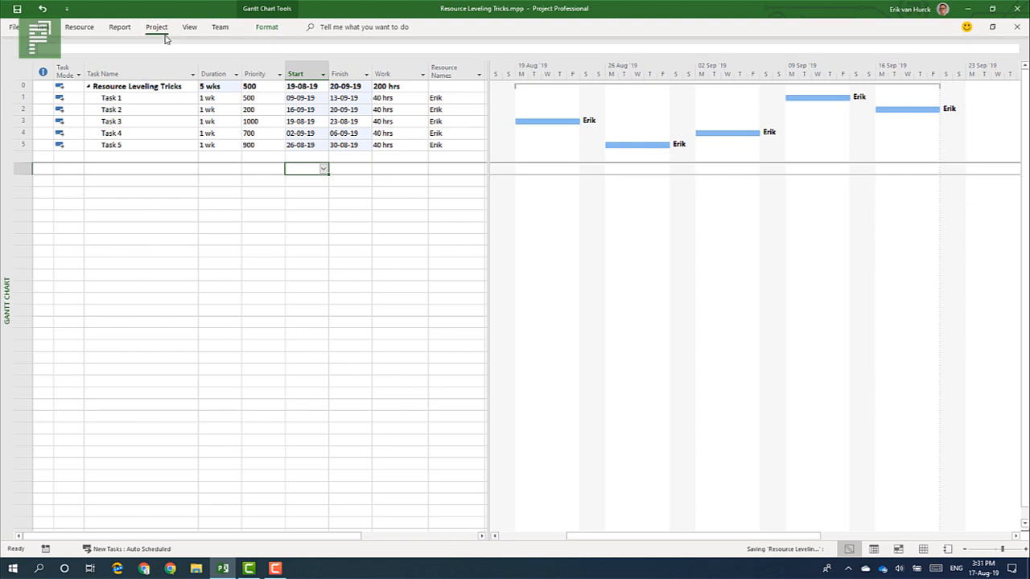
Examine the project's overall priority value in the project information, and leave without making changes.
{"action": "left_click", "coordinate": [158, 29]}
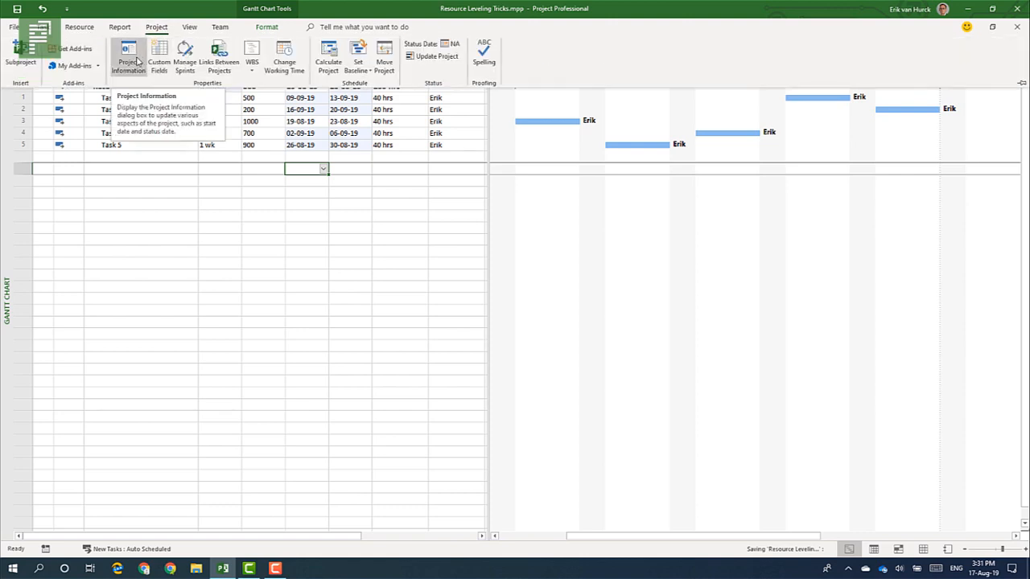
{"action": "left_click", "coordinate": [138, 56]}
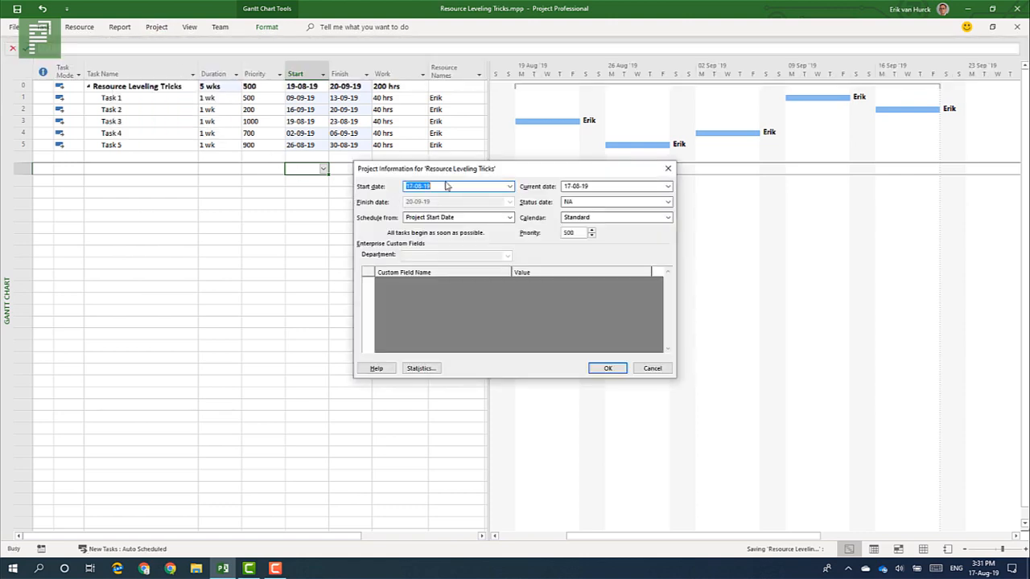
{"action": "double_click", "coordinate": [586, 233]}
{"action": "left_click", "coordinate": [652, 367]}
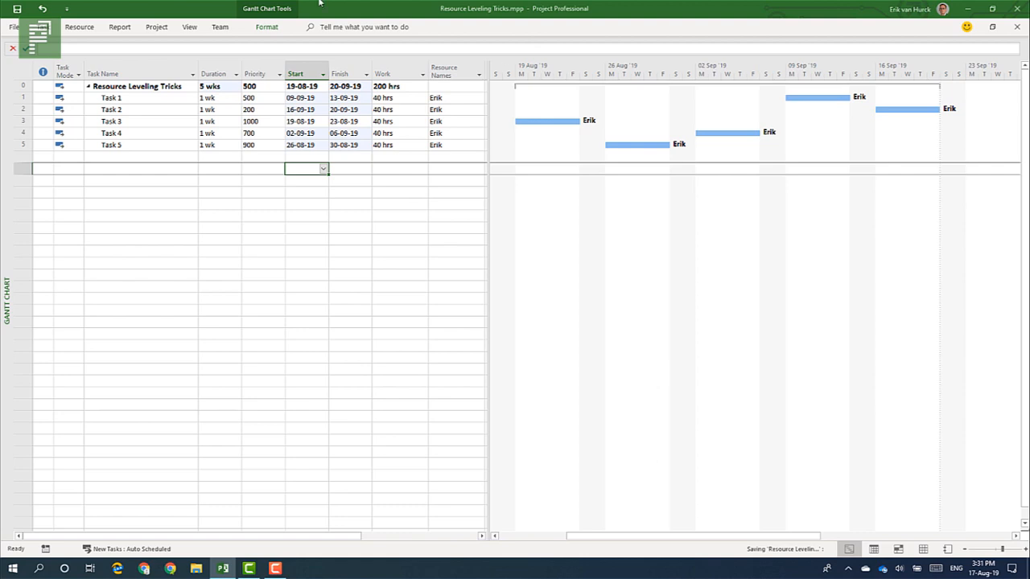
Clear the priority-based leveling for the entire project.
{"action": "left_click", "coordinate": [89, 29]}
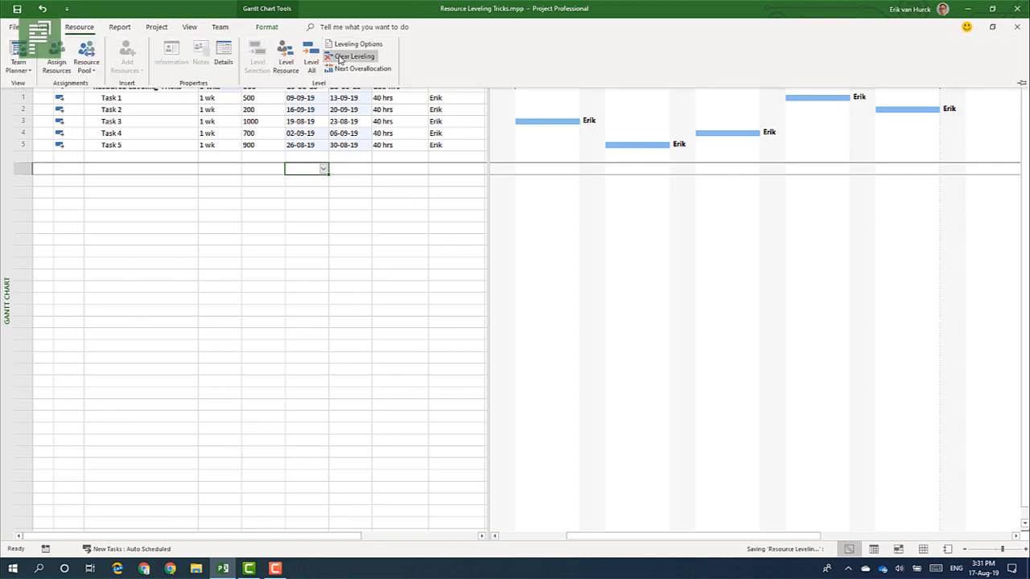
{"action": "left_click", "coordinate": [341, 58]}
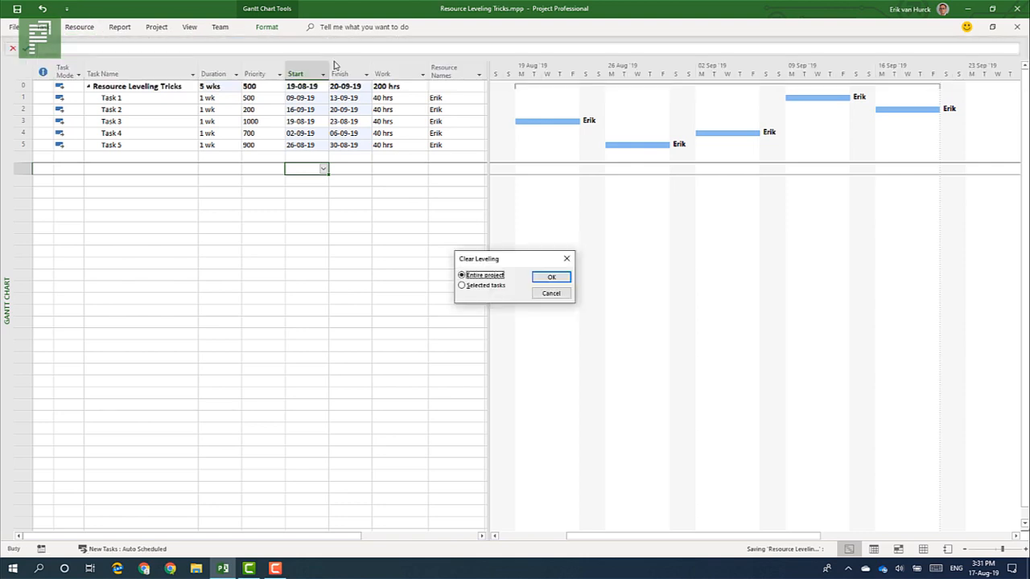
{"action": "left_click", "coordinate": [546, 280]}
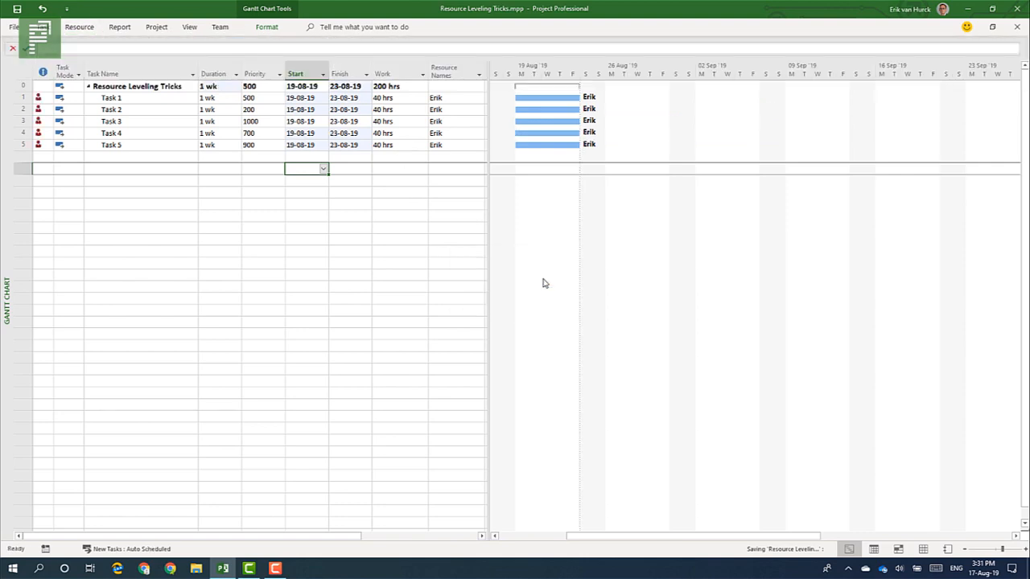
Turn on leveling only within available slack, level all tasks, and skip all overallocations that cannot be resolved.
{"action": "left_click", "coordinate": [76, 29]}
{"action": "left_click", "coordinate": [352, 45]}
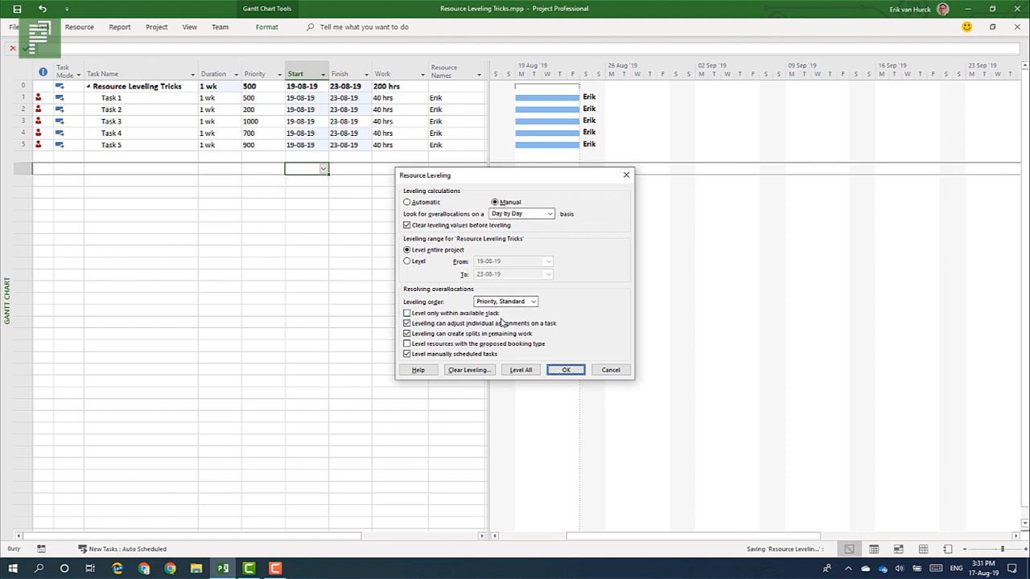
{"action": "left_click", "coordinate": [569, 367]}
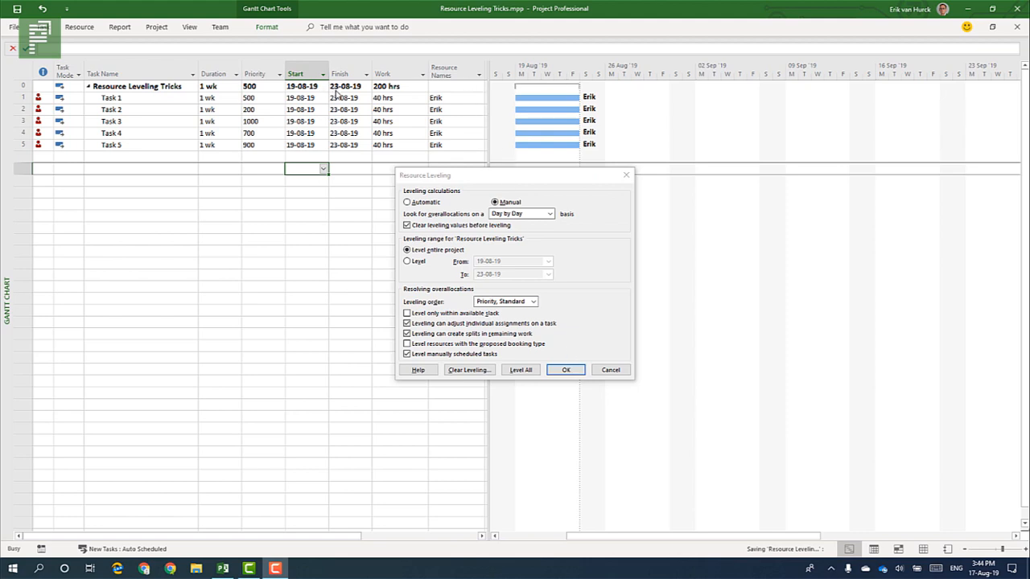
{"action": "left_click", "coordinate": [439, 316]}
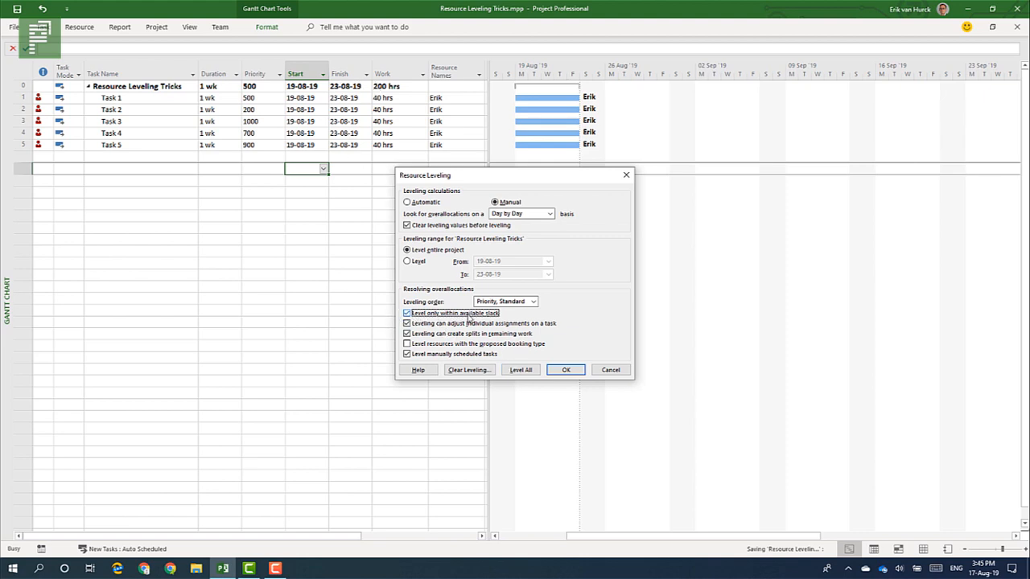
{"action": "left_click", "coordinate": [522, 371]}
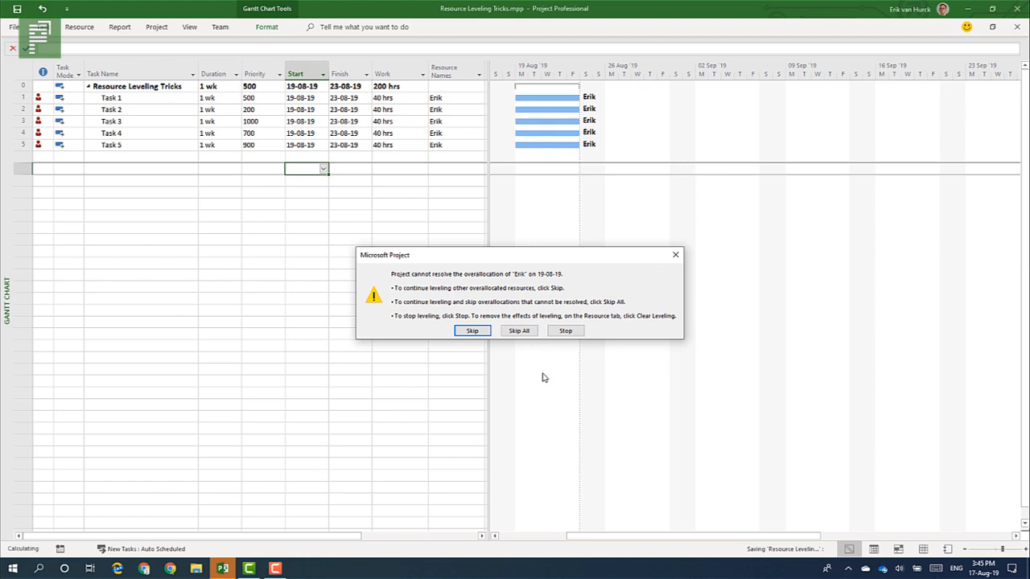
{"action": "left_click", "coordinate": [520, 330]}
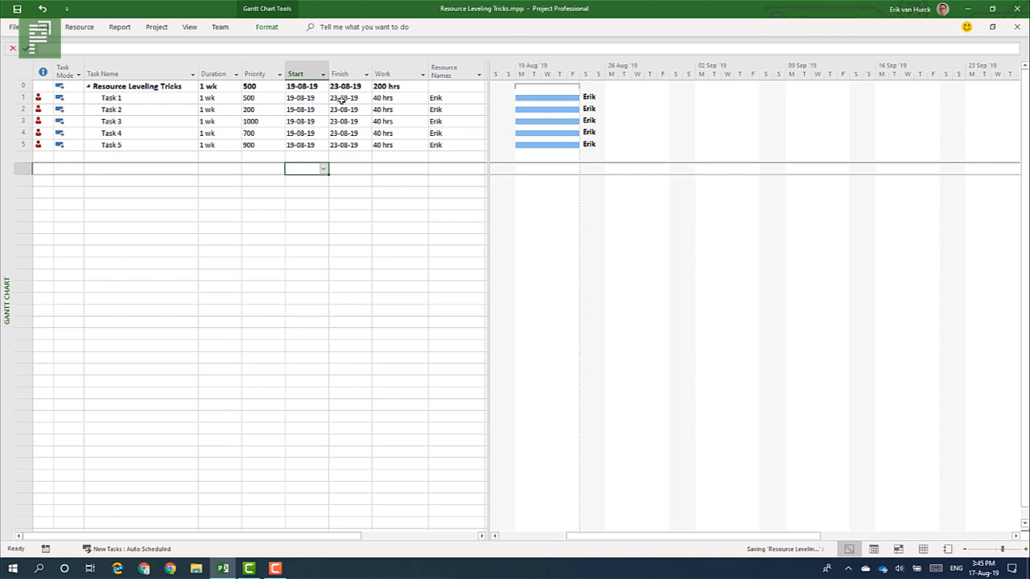
Clear the leveling values of the entire project after the slack-only leveling.
{"action": "left_click", "coordinate": [79, 27]}
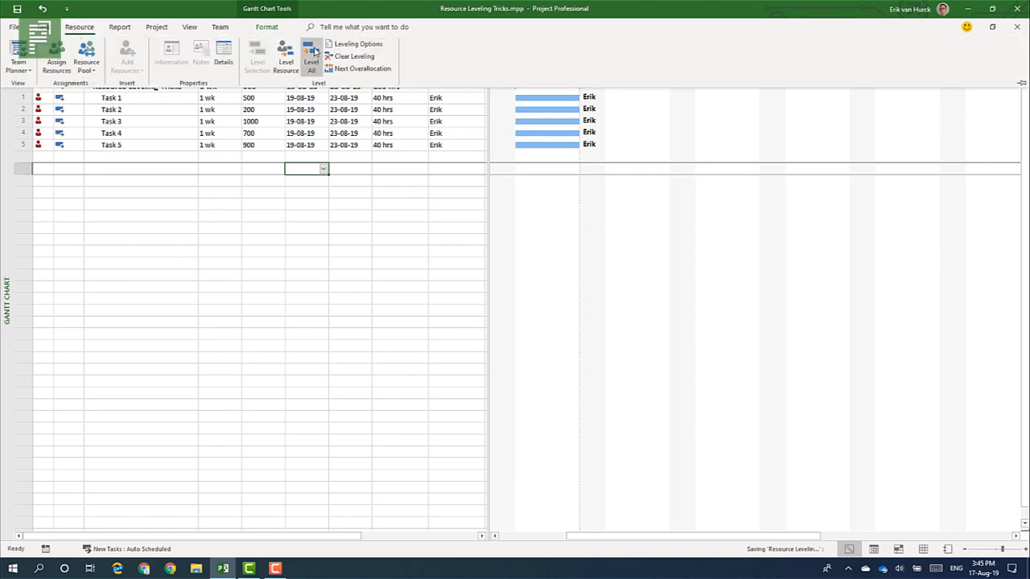
{"action": "left_click", "coordinate": [335, 57]}
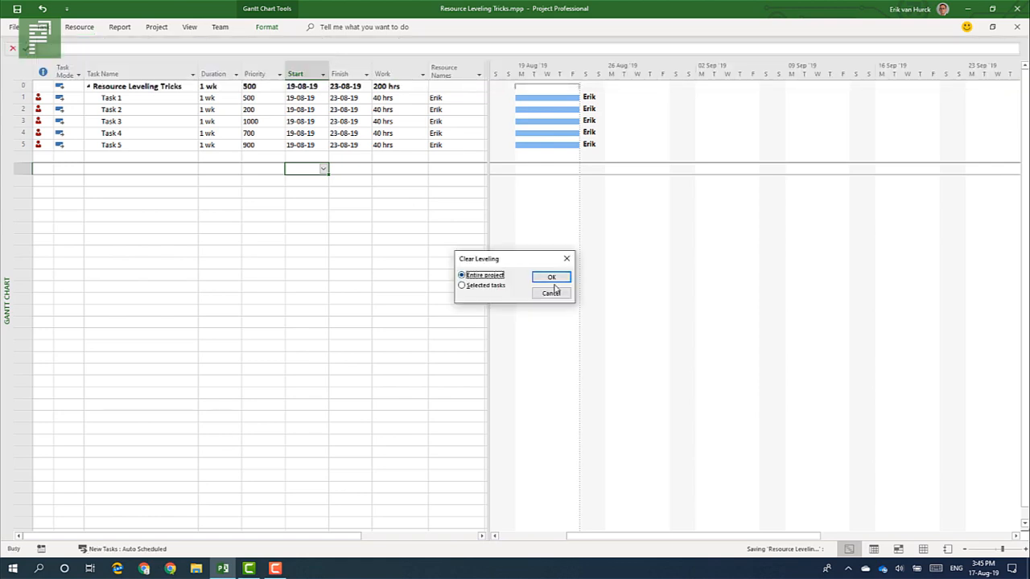
{"action": "left_click", "coordinate": [553, 278]}
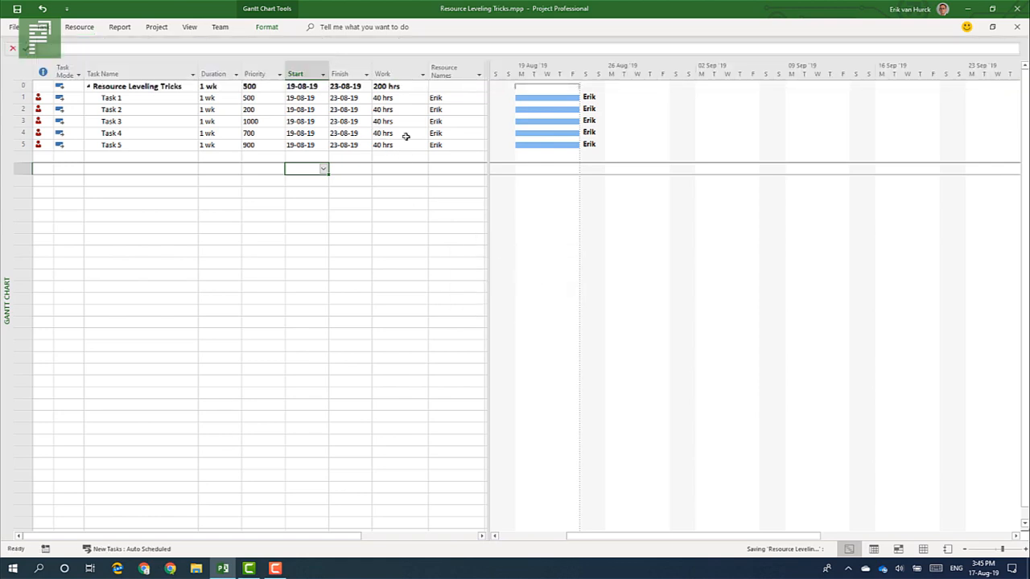
Add a new task named Task 6 directly below Task 5.
{"action": "left_click", "coordinate": [140, 146]}
{"action": "left_click", "coordinate": [141, 156]}
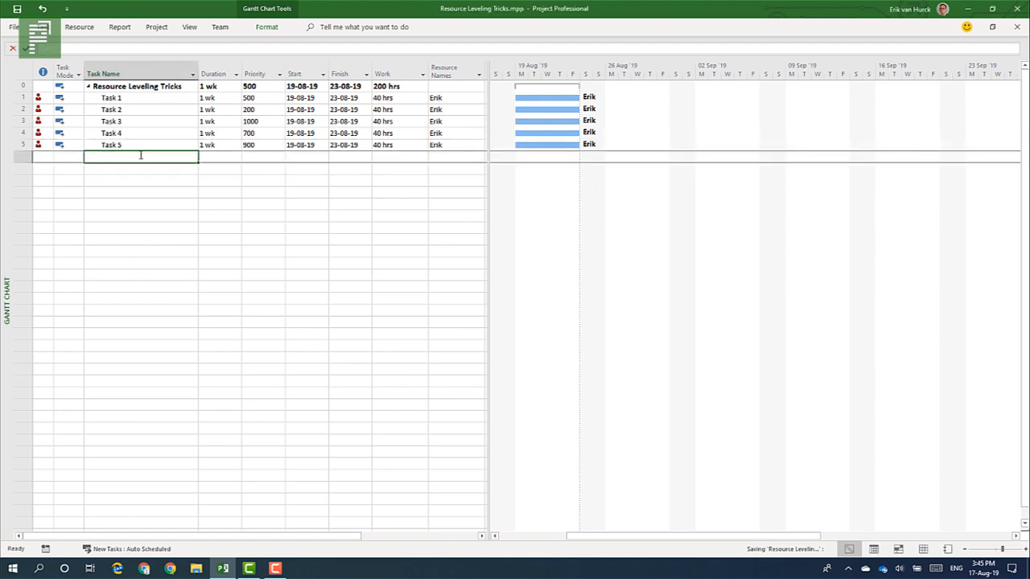
{"action": "type", "text": "Task 6"}
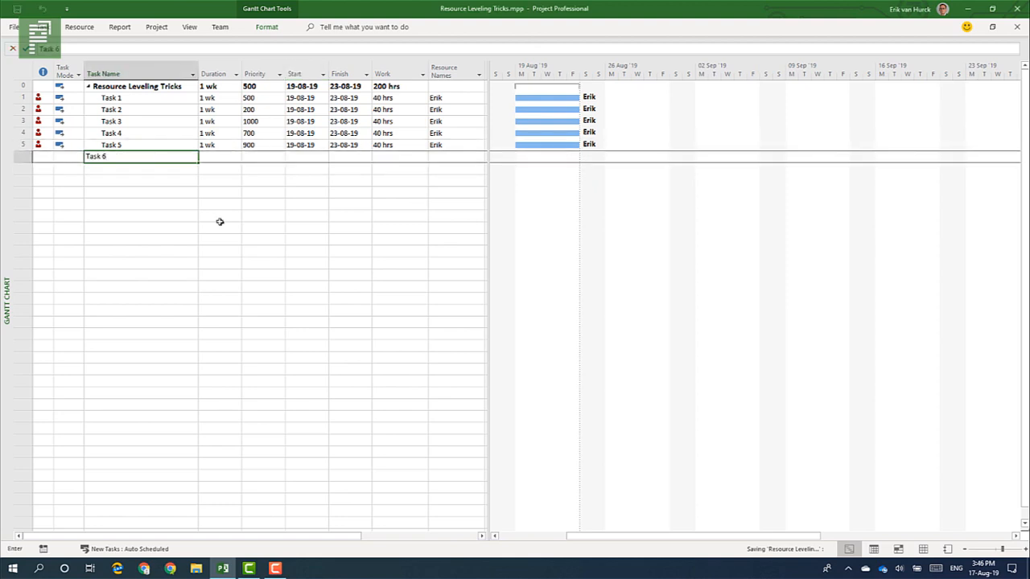
{"action": "left_click", "coordinate": [220, 222]}
Set Task 6 to start on 06-09-19 and give it a duration of 0 days.
{"action": "left_click", "coordinate": [315, 157]}
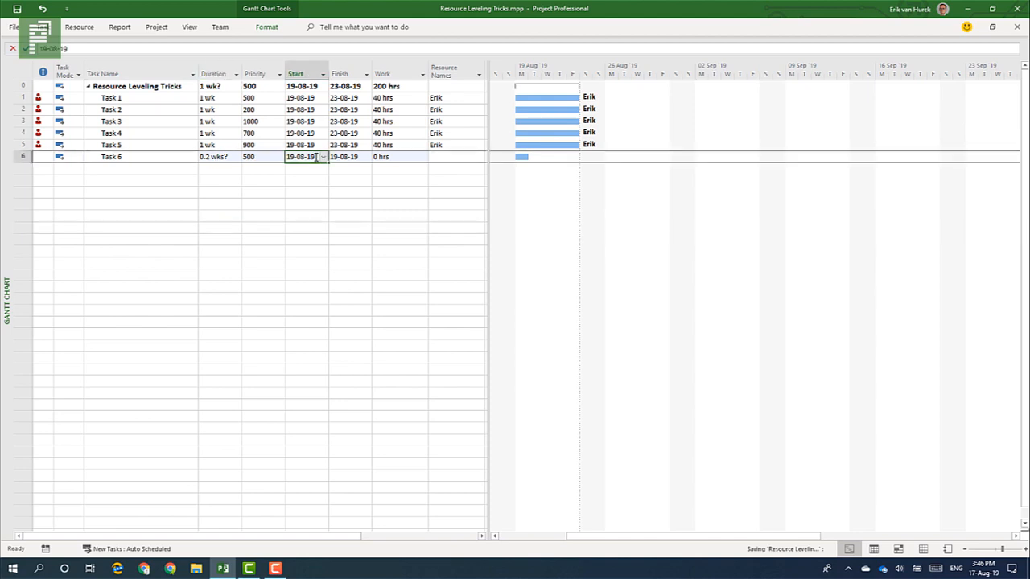
{"action": "left_click", "coordinate": [323, 157]}
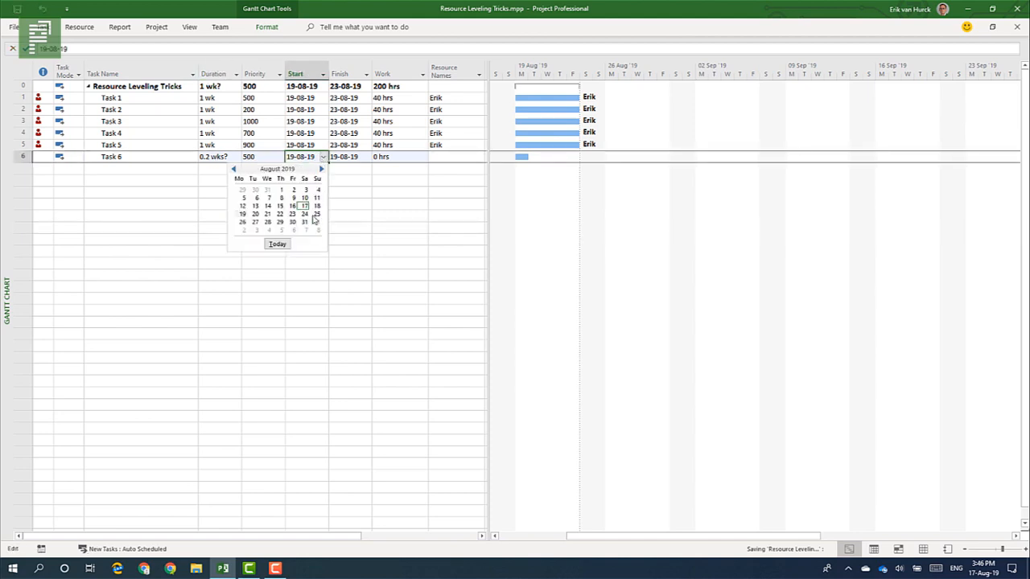
{"action": "left_click", "coordinate": [294, 231]}
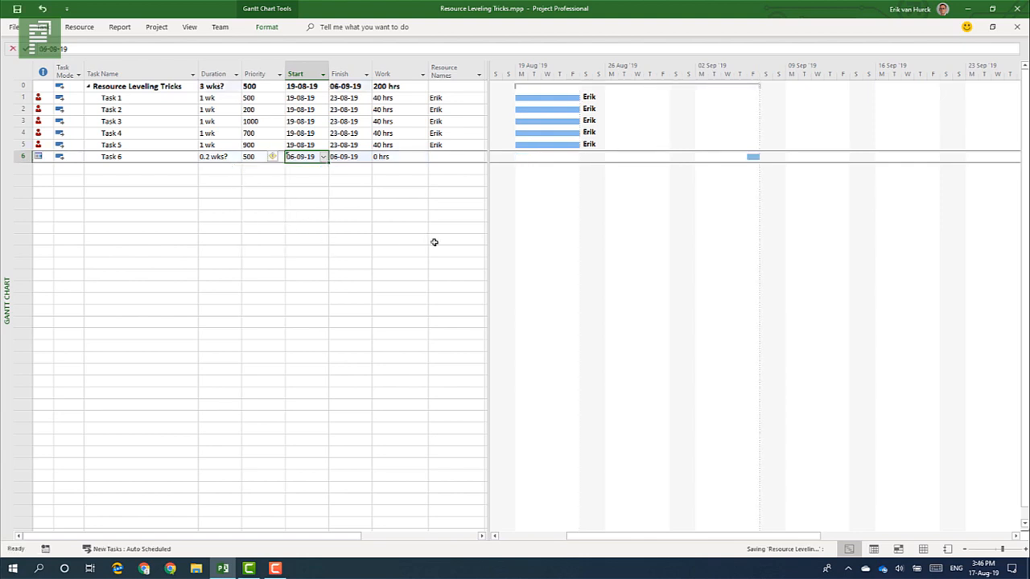
{"action": "left_click", "coordinate": [233, 158]}
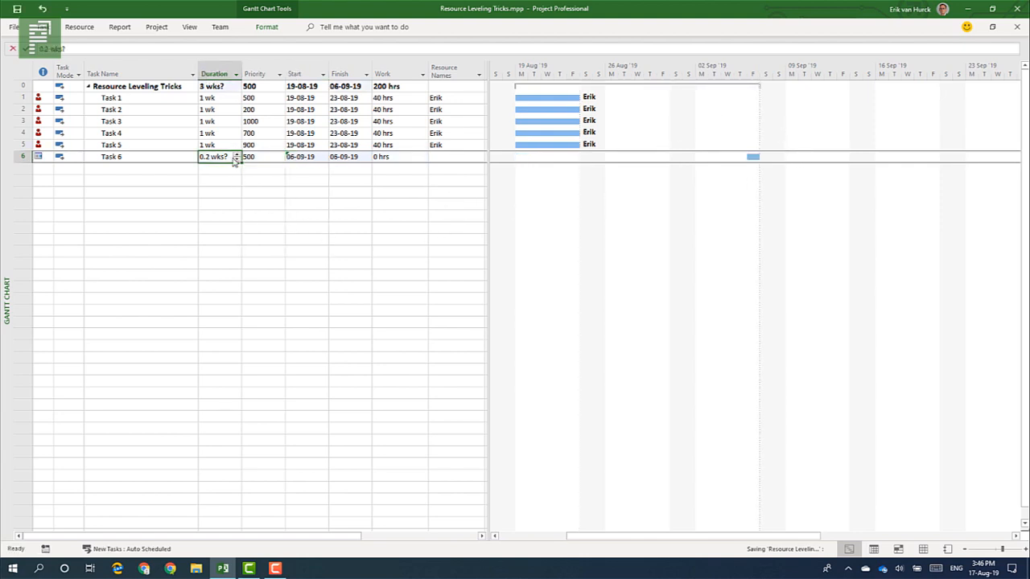
{"action": "type", "text": "0d"}
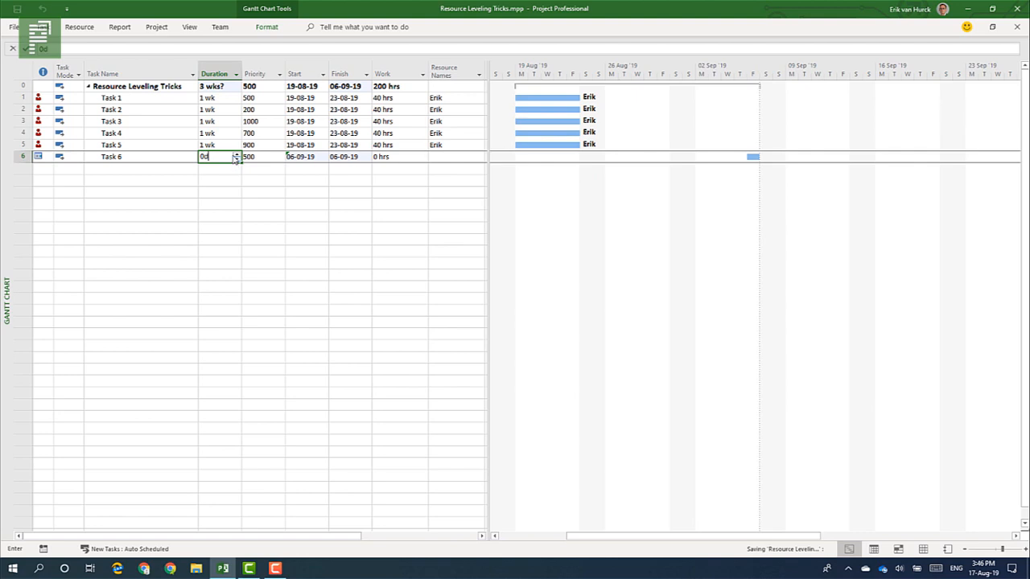
{"action": "key", "text": "Return"}
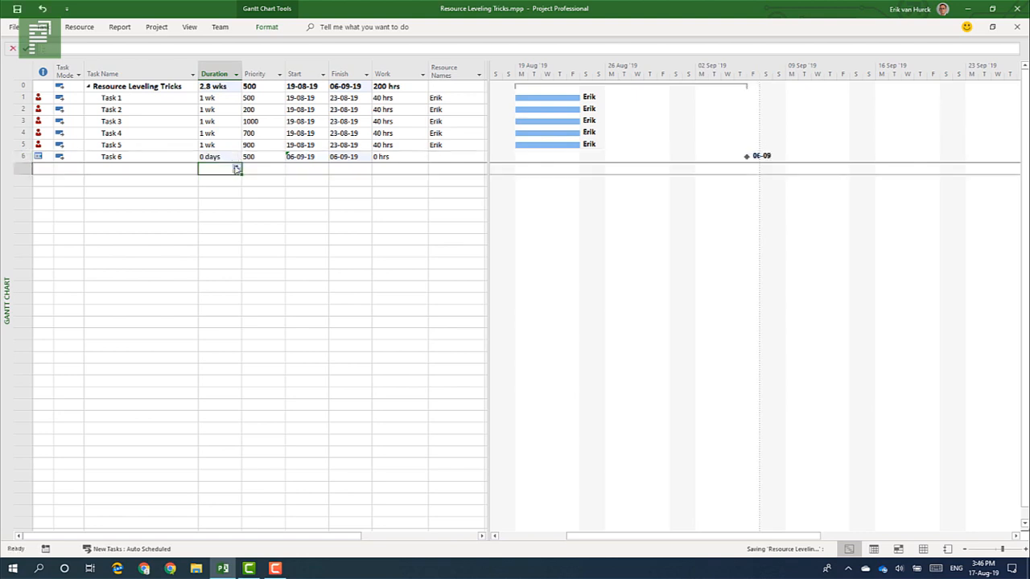
Try moving Task 6's start to 07-09-19 by making that Saturday a working day, and undo the change.
{"action": "left_click", "coordinate": [323, 159]}
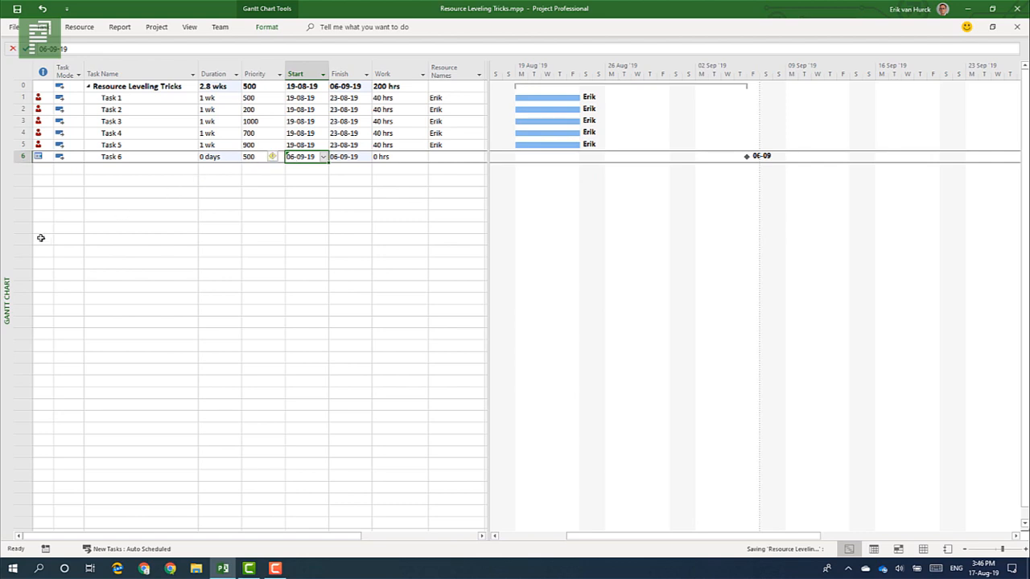
{"action": "left_click", "coordinate": [323, 159]}
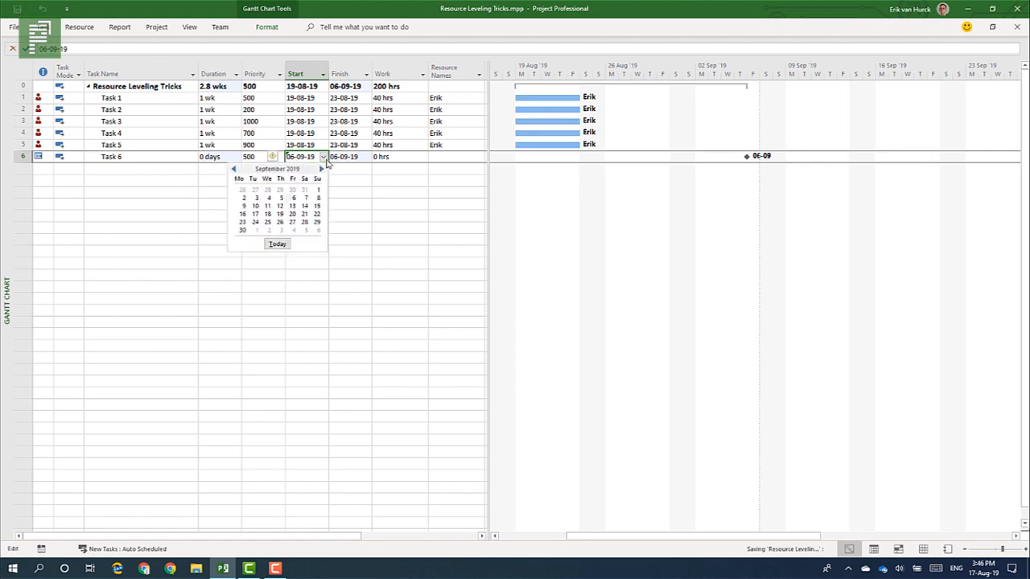
{"action": "left_click", "coordinate": [304, 198]}
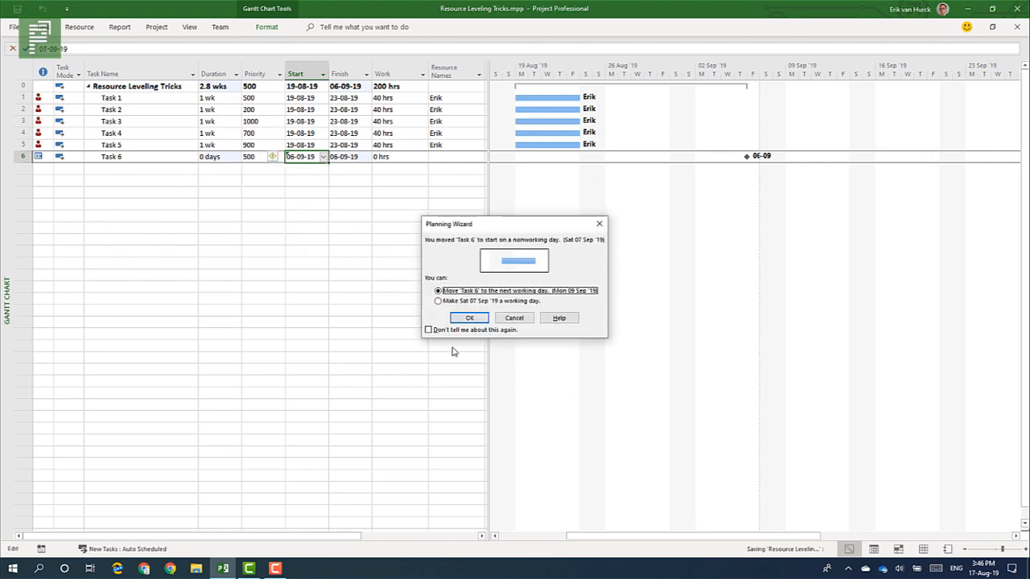
{"action": "left_click", "coordinate": [461, 301]}
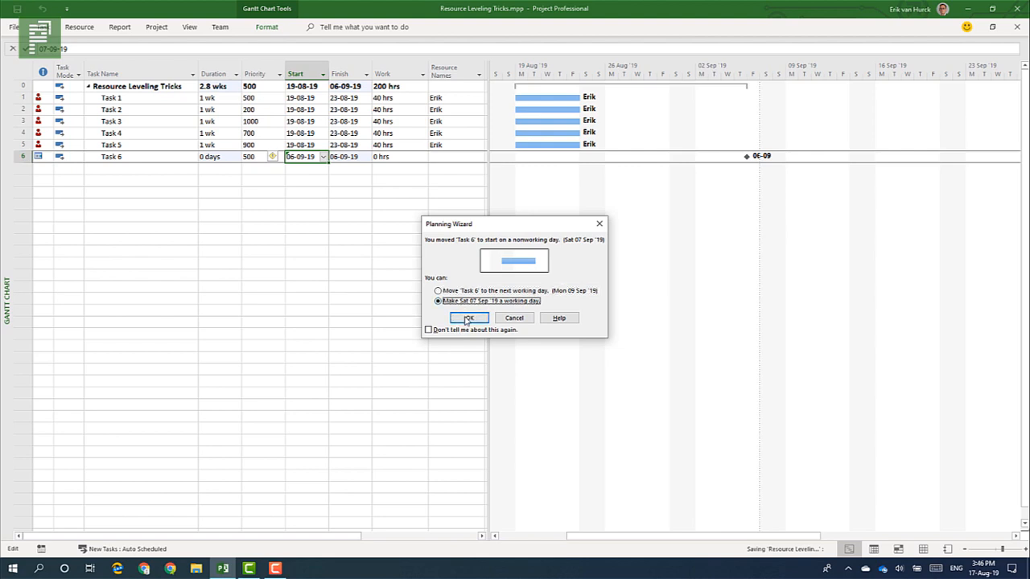
{"action": "left_click", "coordinate": [469, 318]}
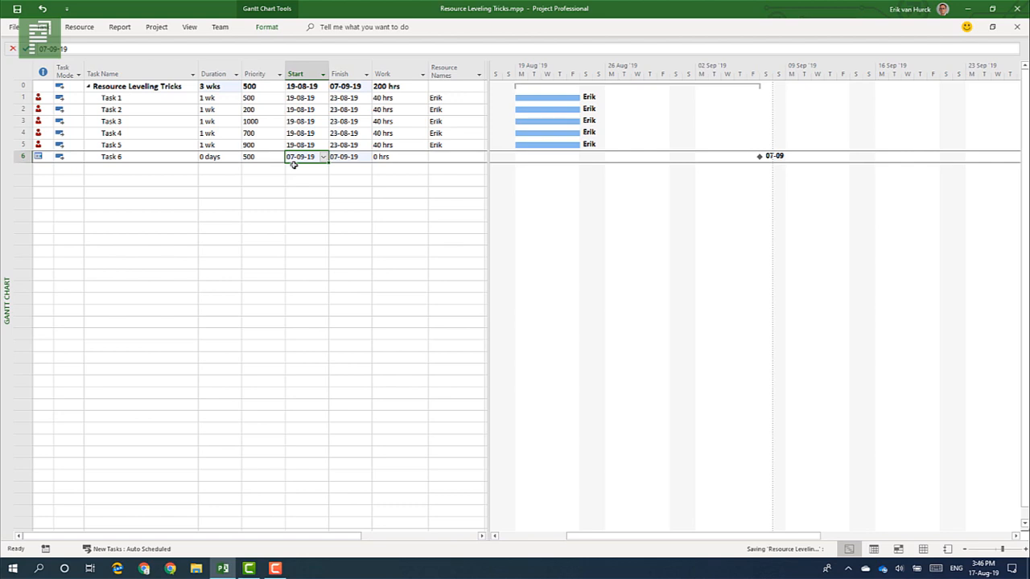
{"action": "key", "text": "ctrl+z"}
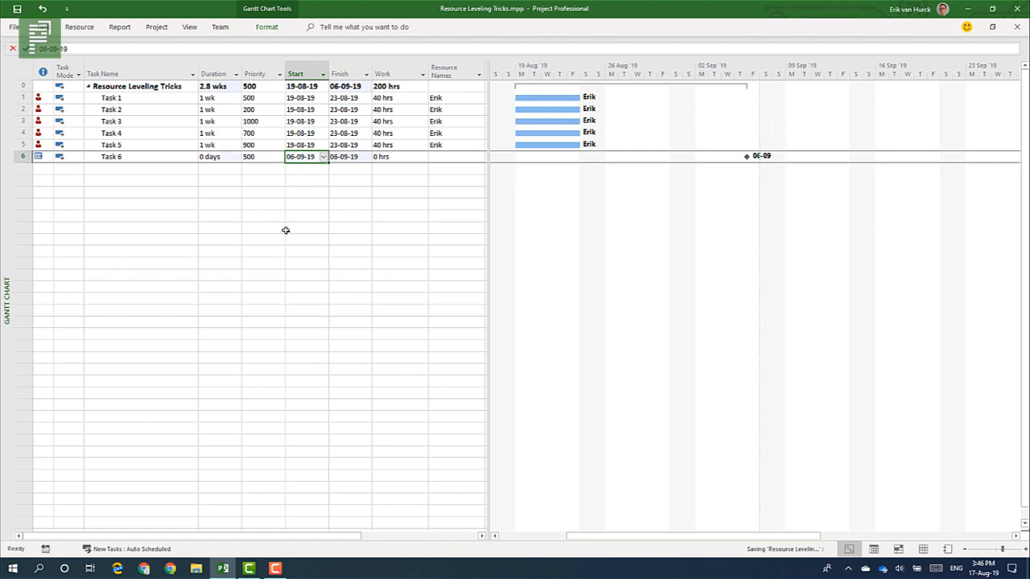
Level all tasks only within available slack in Priority, Standard order, skipping the overallocation that cannot be resolved.
{"action": "left_click", "coordinate": [237, 157]}
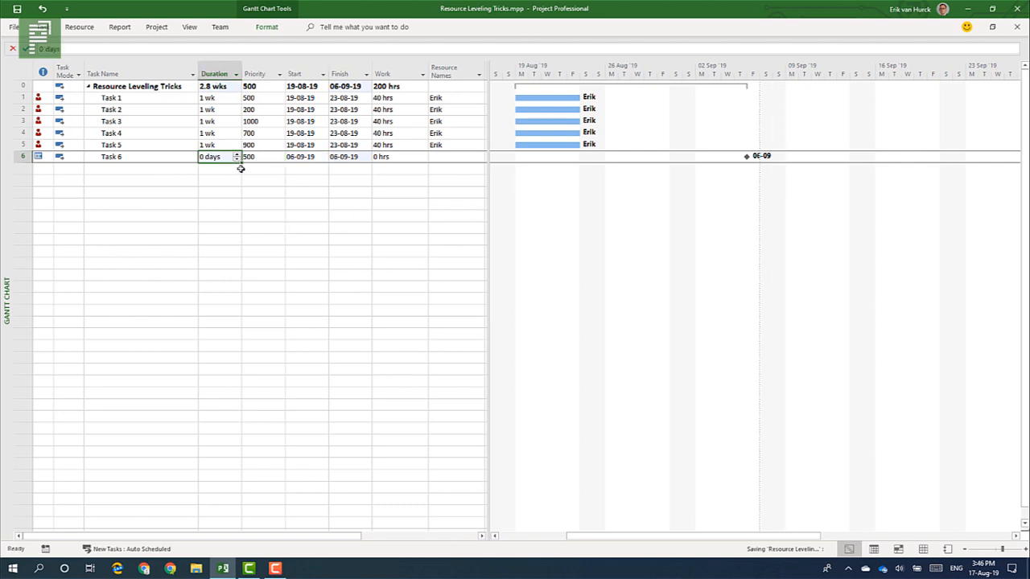
{"action": "left_click", "coordinate": [182, 158]}
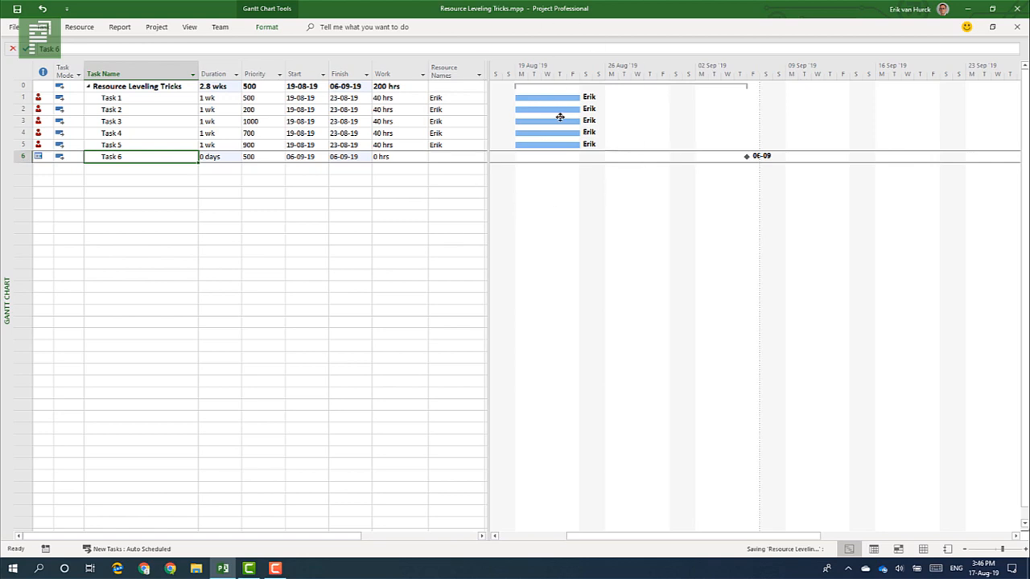
{"action": "left_click", "coordinate": [87, 29]}
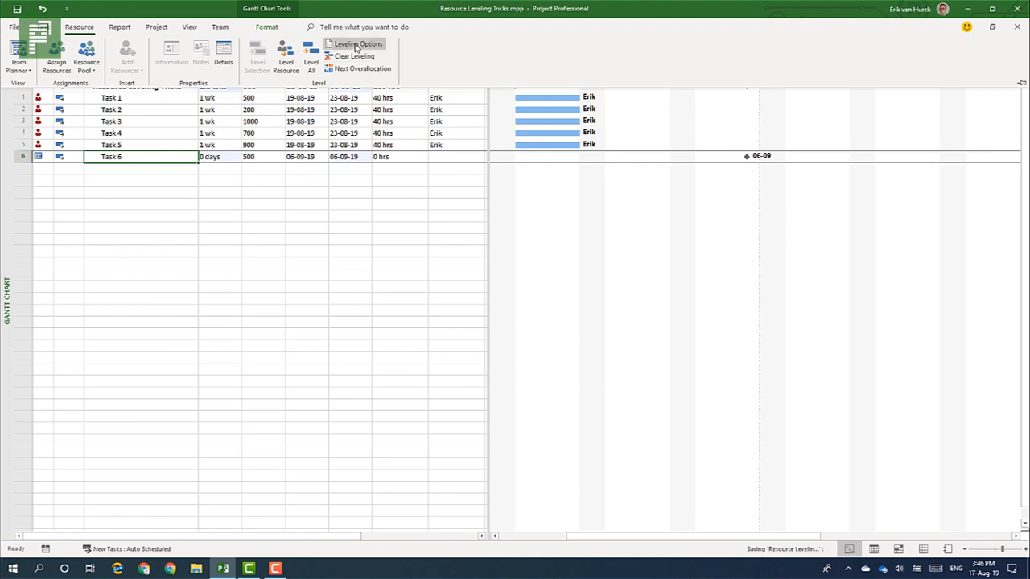
{"action": "left_click", "coordinate": [355, 46]}
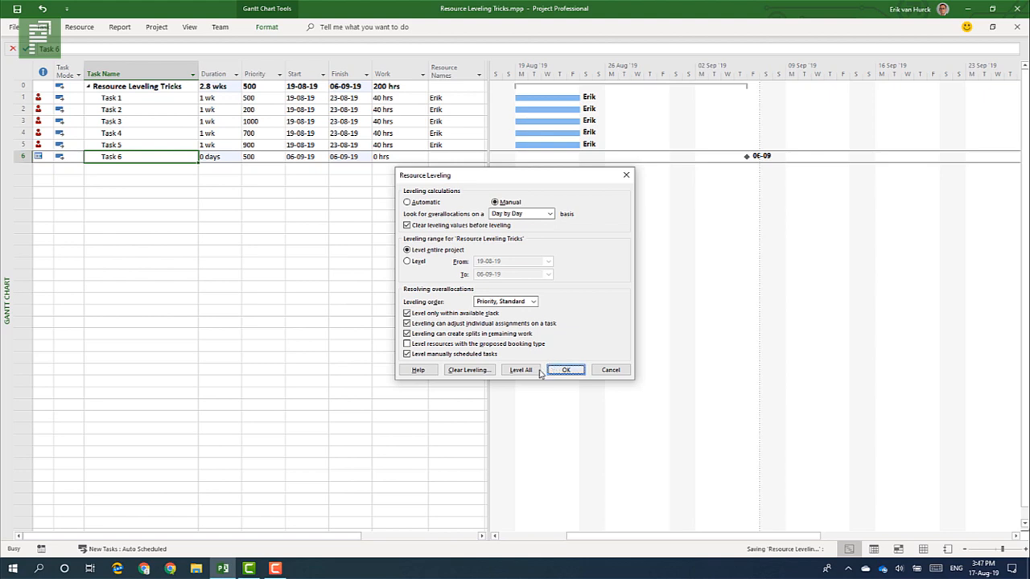
{"action": "left_click", "coordinate": [521, 370]}
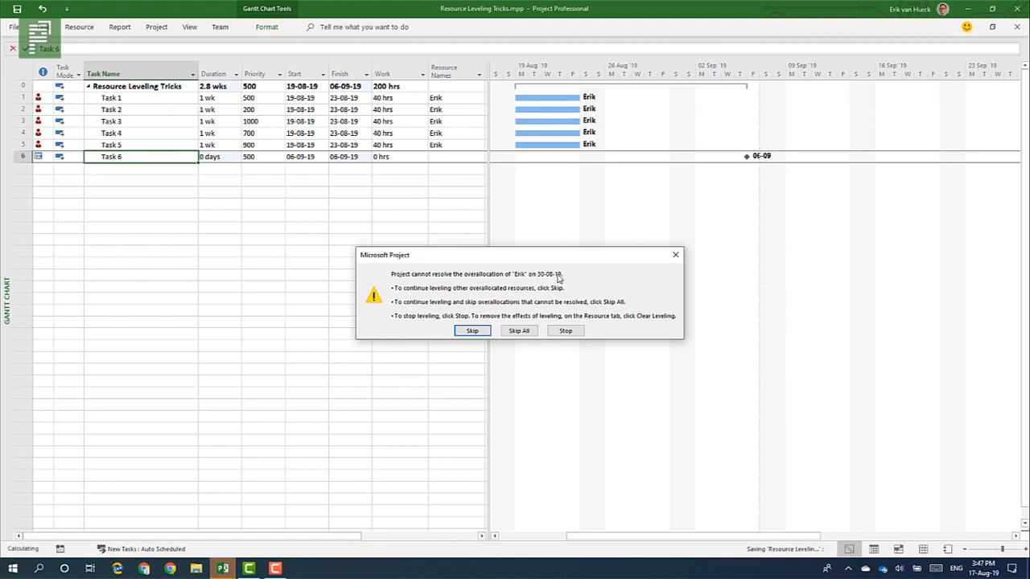
{"action": "left_click", "coordinate": [473, 330]}
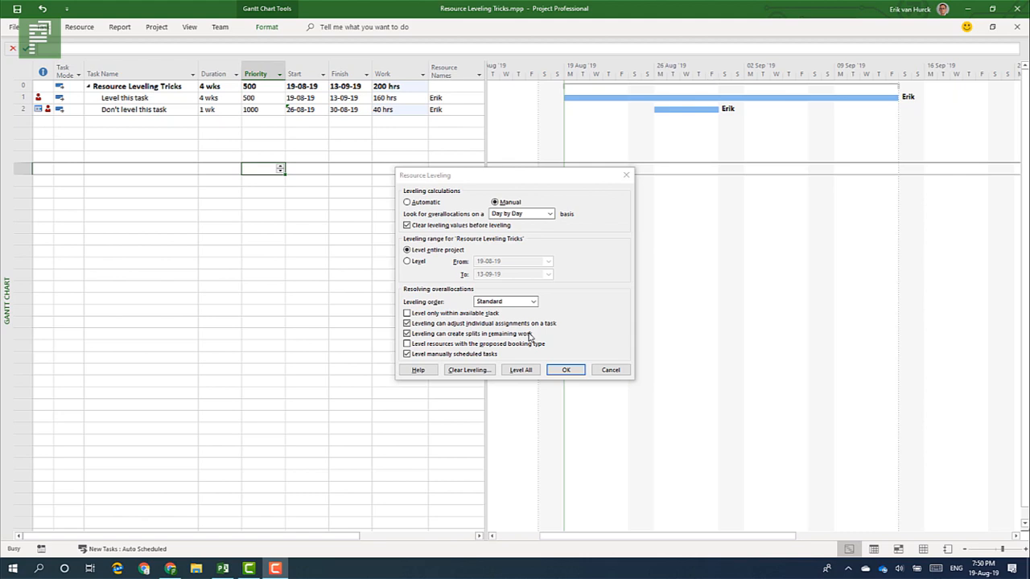
Turn off the option that lets leveling create splits in remaining work, and level all tasks.
{"action": "left_click", "coordinate": [428, 337]}
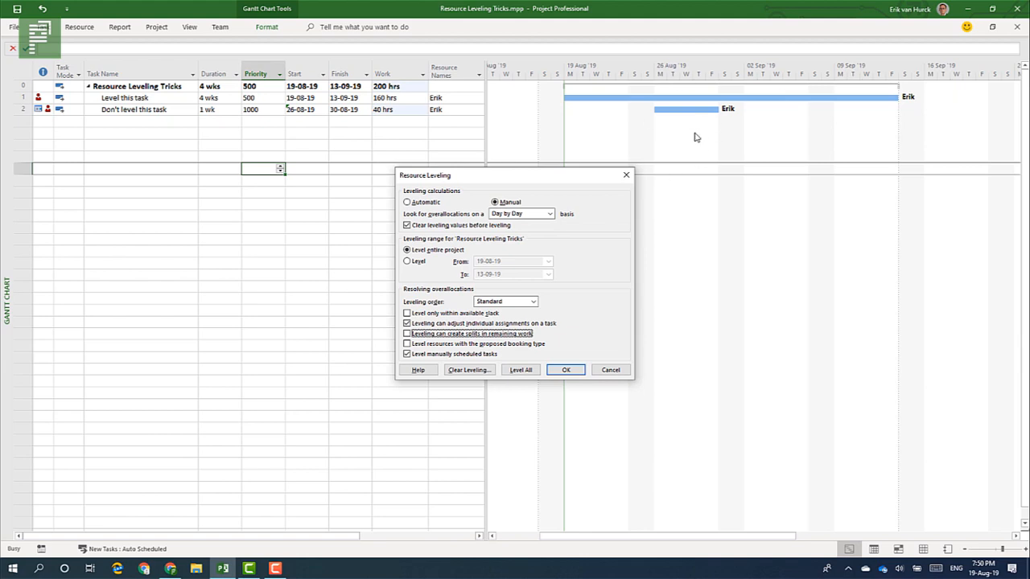
{"action": "left_click", "coordinate": [520, 374]}
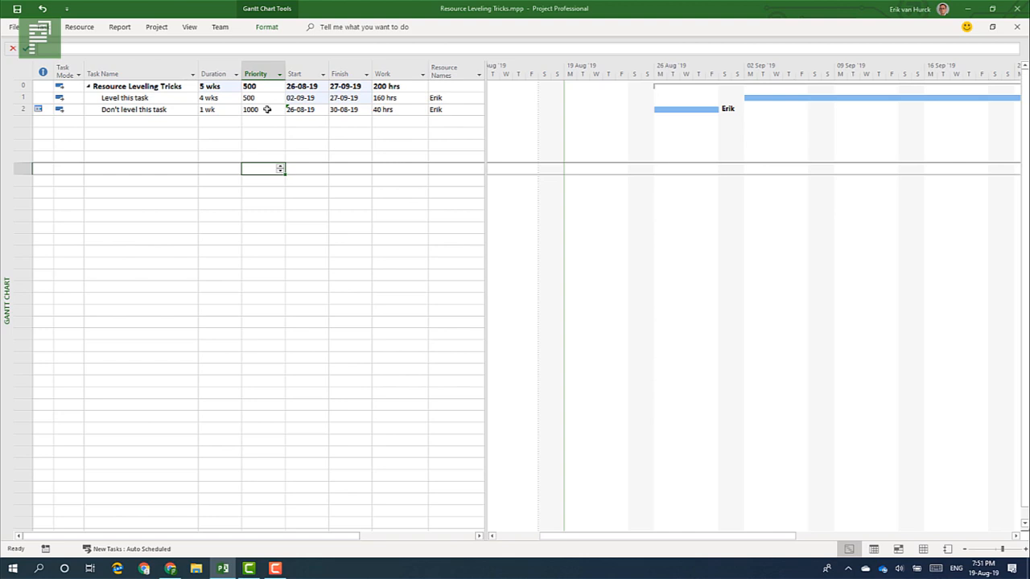
Clear the no-split leveling for the entire project.
{"action": "left_click", "coordinate": [74, 27]}
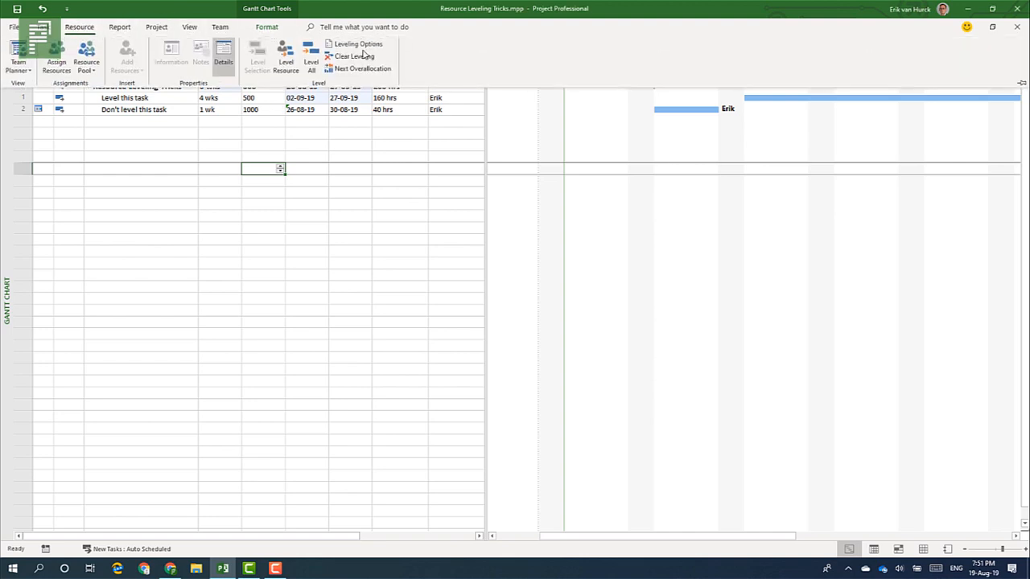
{"action": "left_click", "coordinate": [363, 55]}
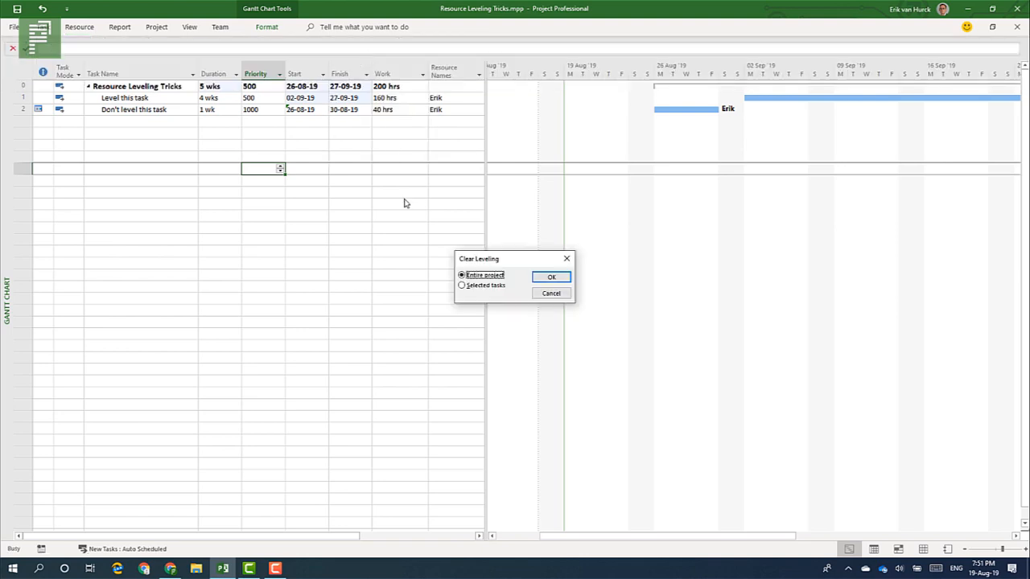
{"action": "left_click", "coordinate": [547, 279]}
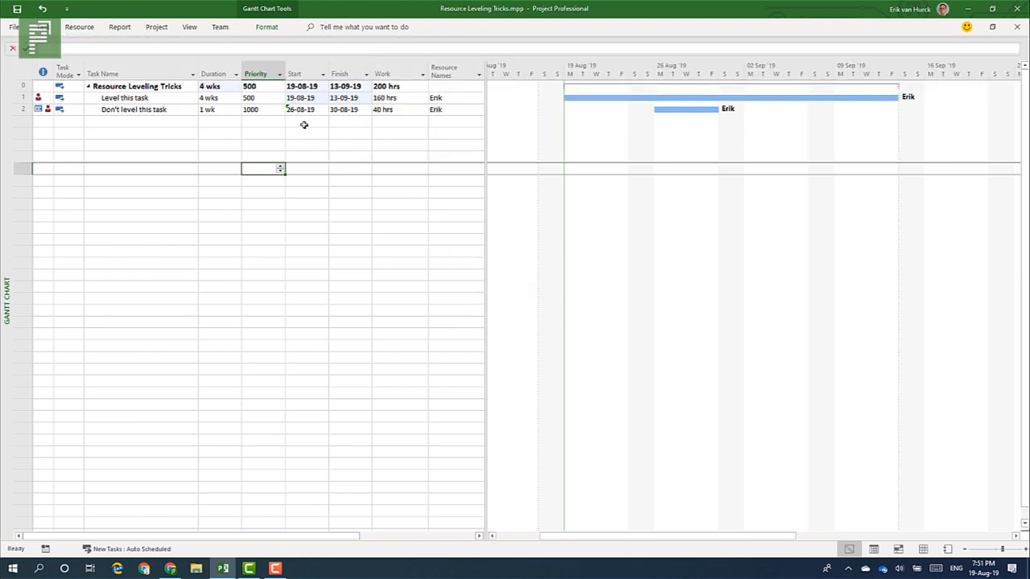
Allow leveling to create splits in remaining work and level all tasks with the Standard leveling order.
{"action": "left_click", "coordinate": [80, 28]}
{"action": "left_click", "coordinate": [330, 42]}
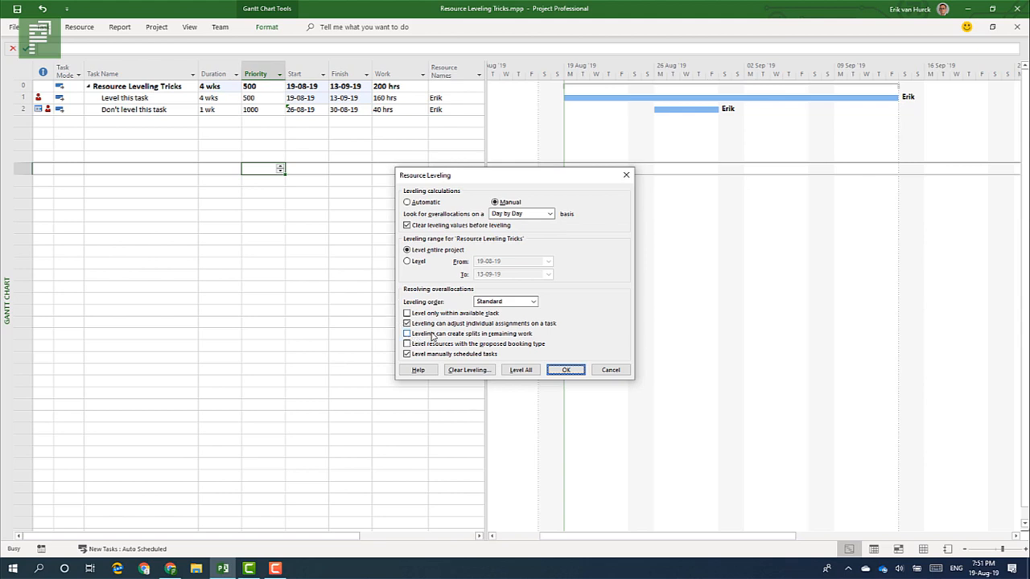
{"action": "left_click", "coordinate": [507, 337]}
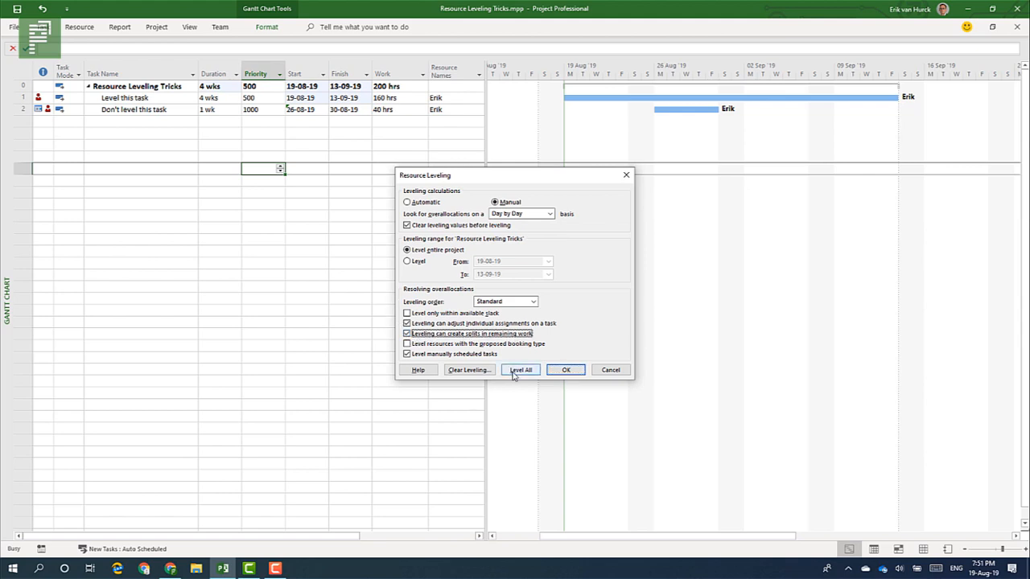
{"action": "left_click", "coordinate": [520, 371]}
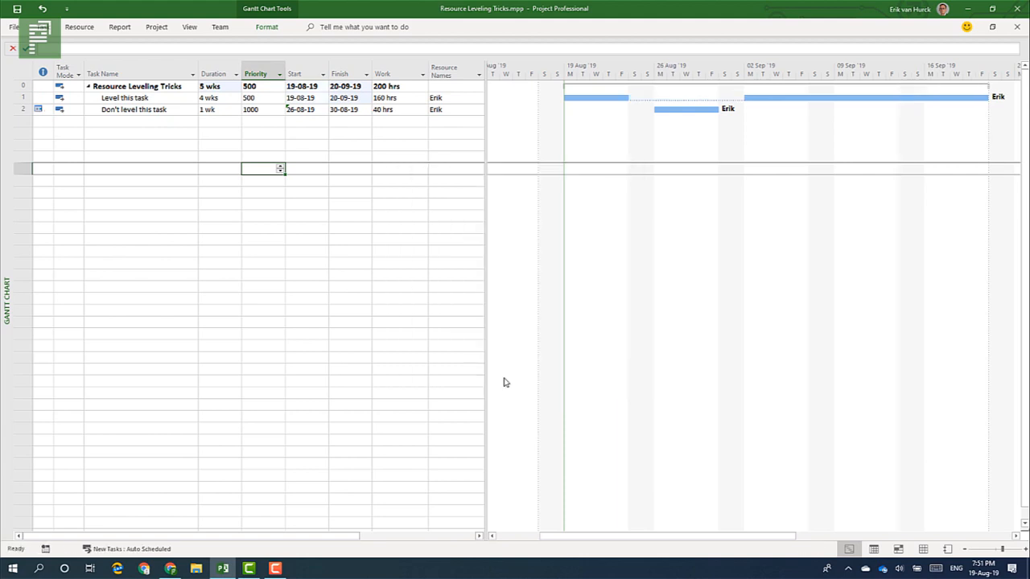